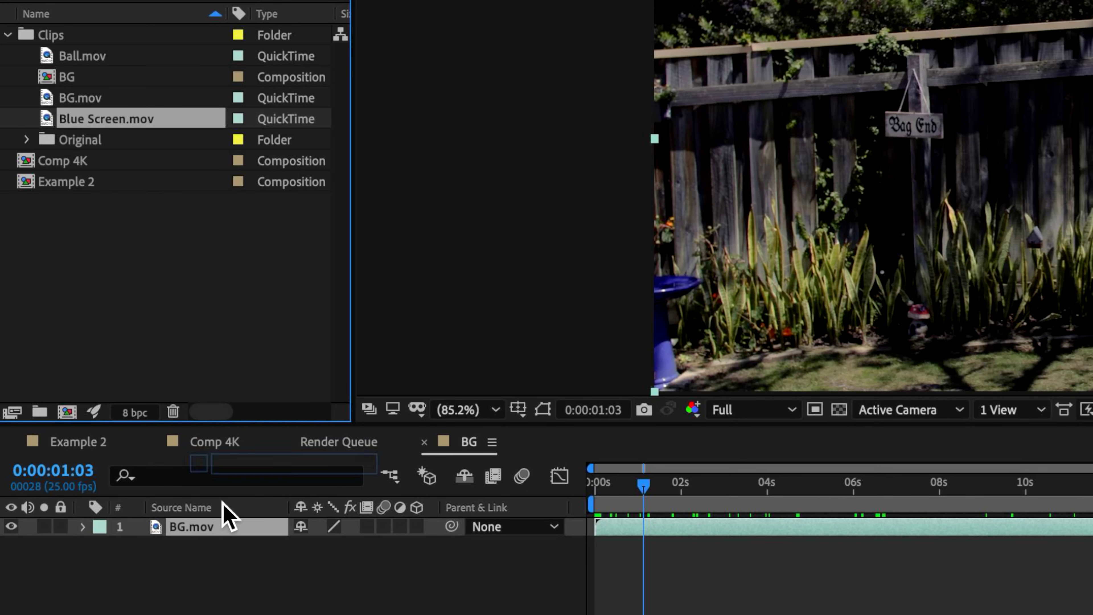
- Place Blue Screen.mov above BG.mov in the BG composition and draw a rectangular mask over its blue cloth area
drag(654, 490, 593, 507)
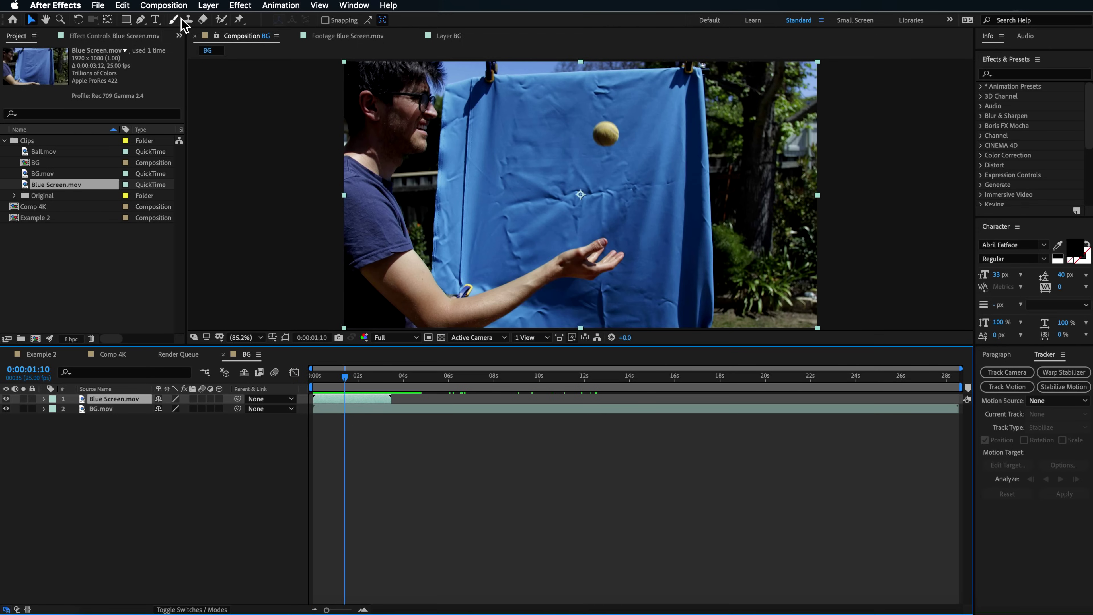
click(126, 20)
drag(455, 88, 681, 367)
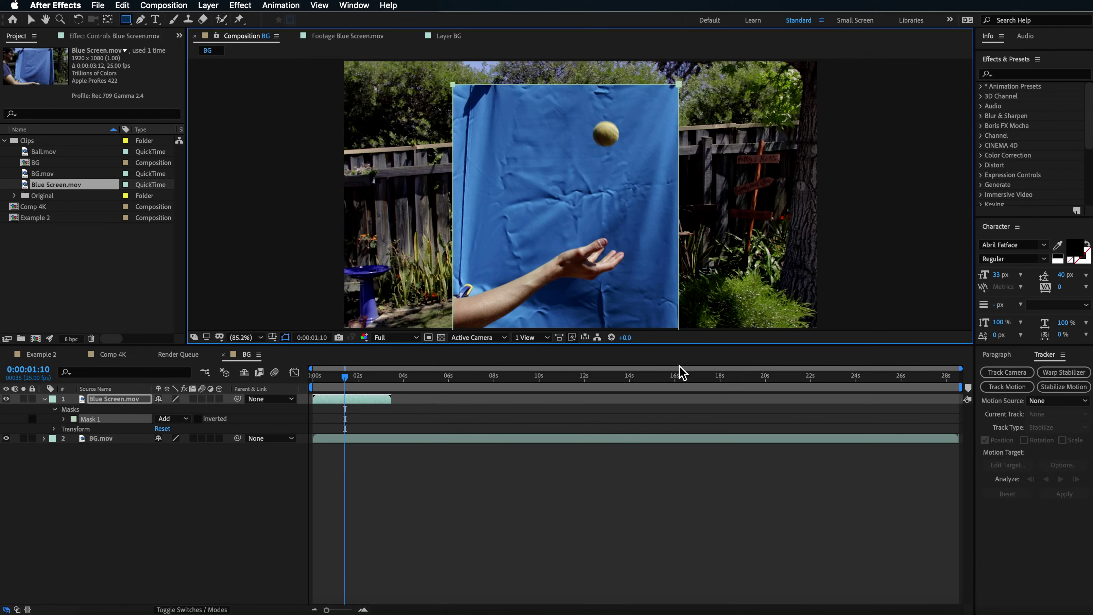
- Adjust the corners of the Blue Screen.mov mask so its sides stay within the blue cloth and enclose the ball and hand
drag(454, 85, 476, 87)
click(666, 167)
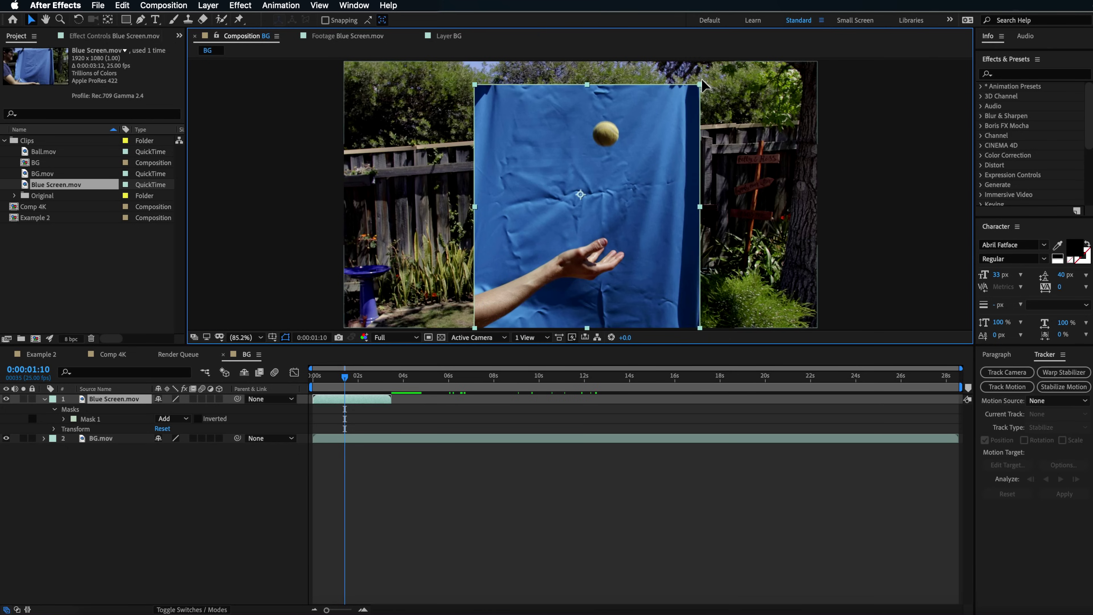
drag(701, 84, 688, 85)
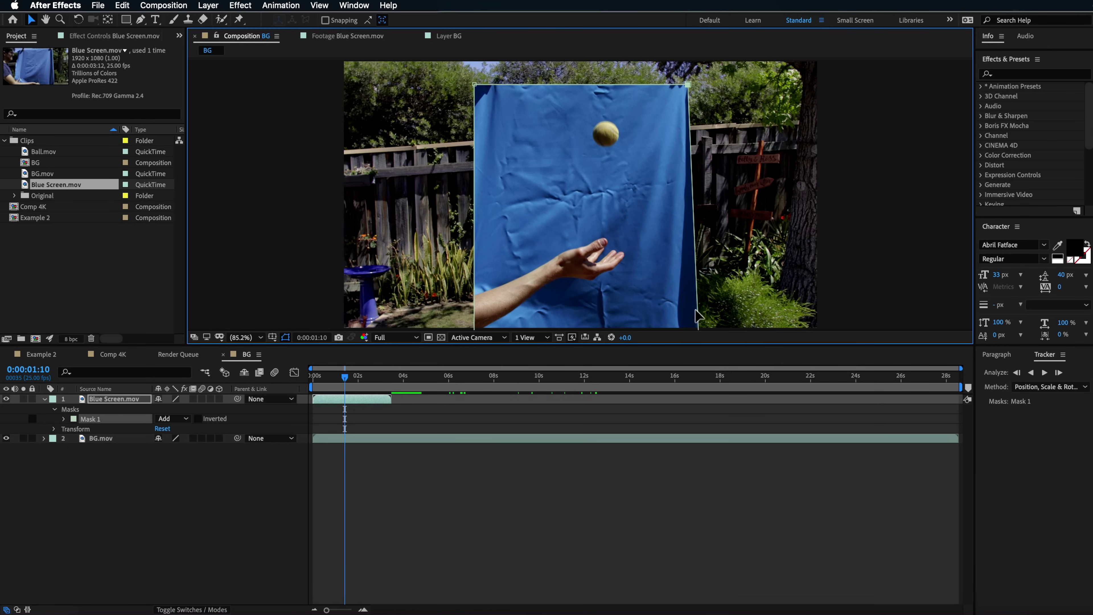
scroll(697, 310, down, 2)
drag(698, 315, 681, 318)
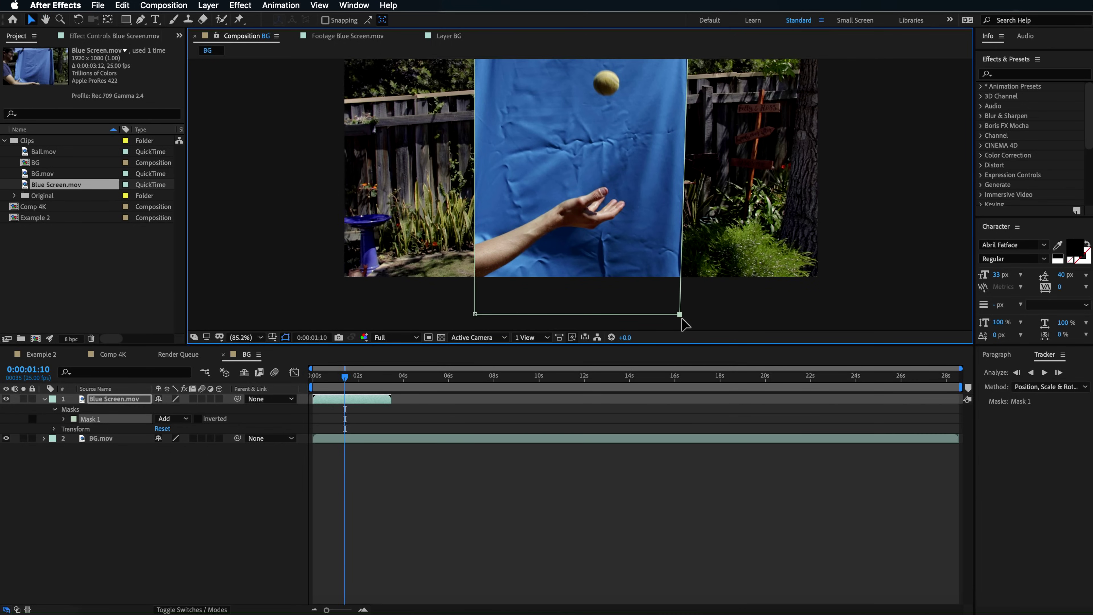
scroll(659, 215, up, 3)
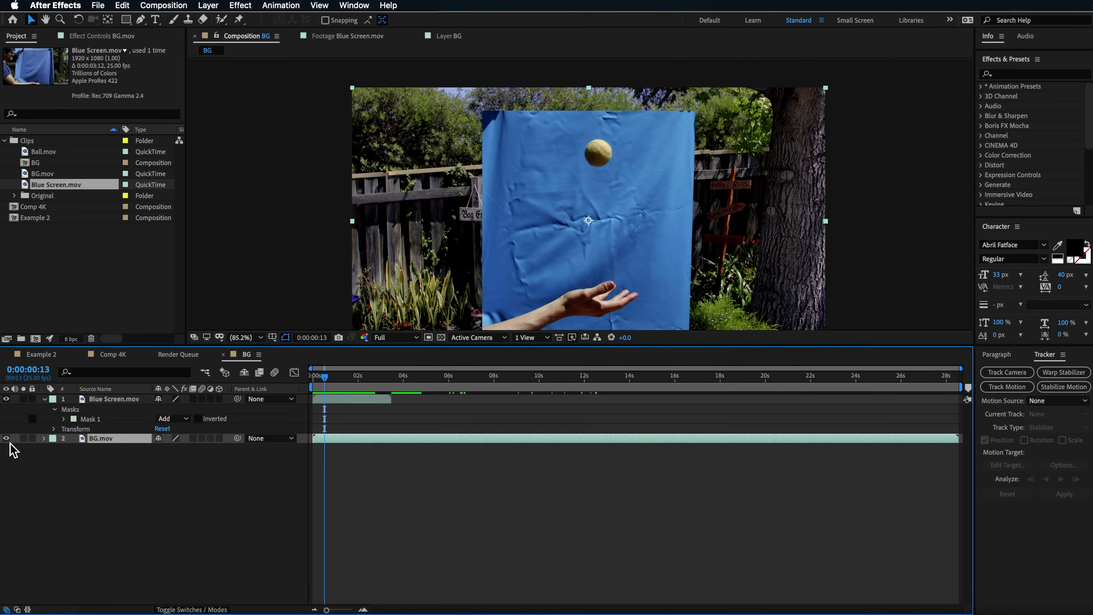
- Hide the BG.mov layer and show the transparency grid behind the masked clip
click(6, 439)
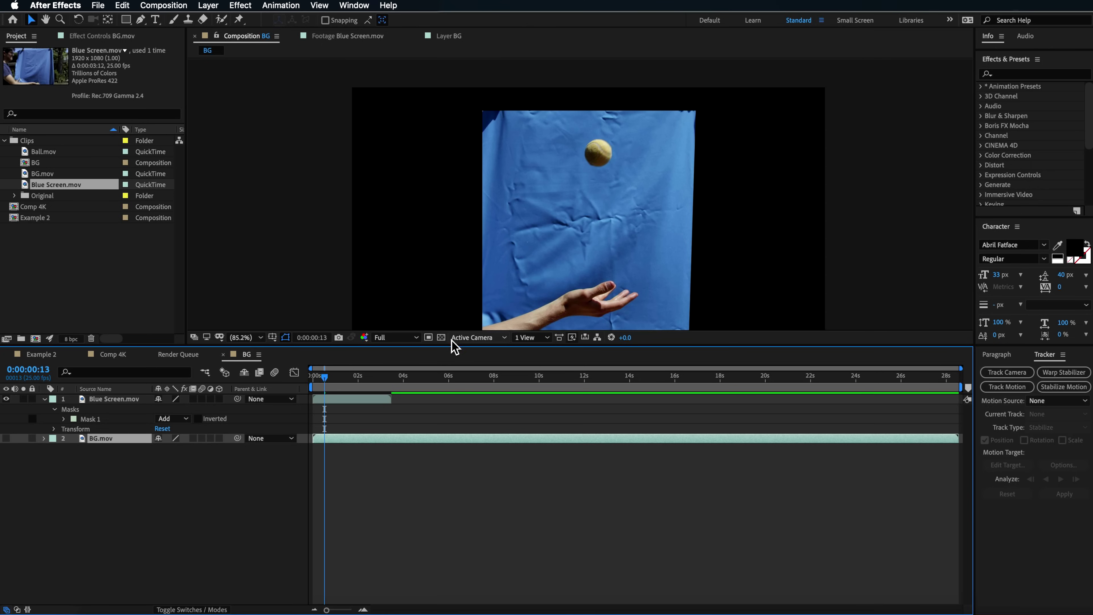
click(441, 337)
drag(476, 246, 471, 221)
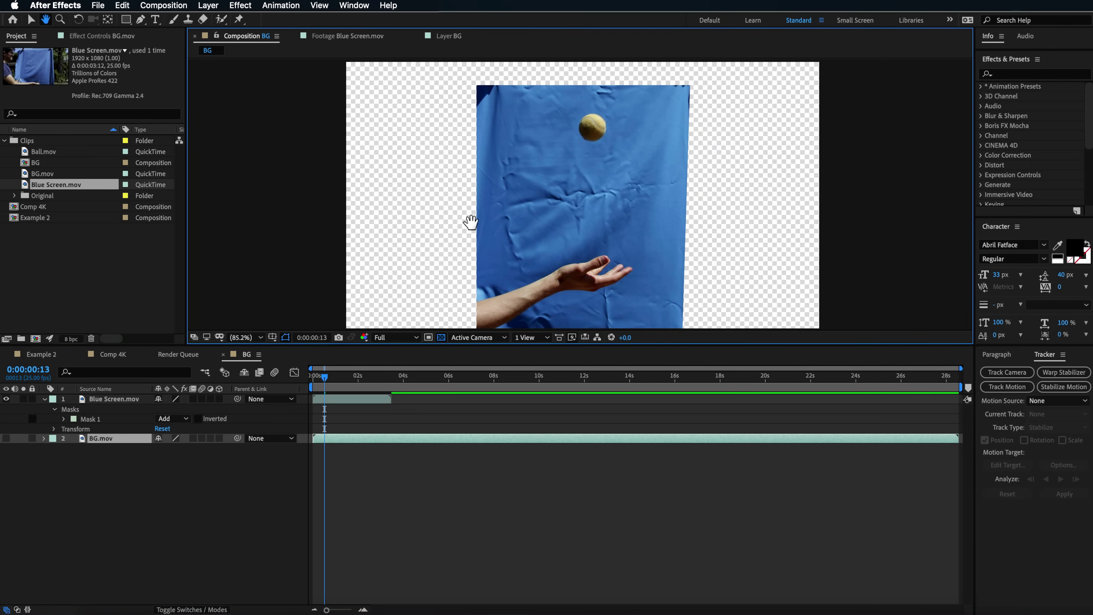
- Go to 0:00:02:10 and enable time remapping on the Blue Screen.mov layer
drag(329, 382, 343, 379)
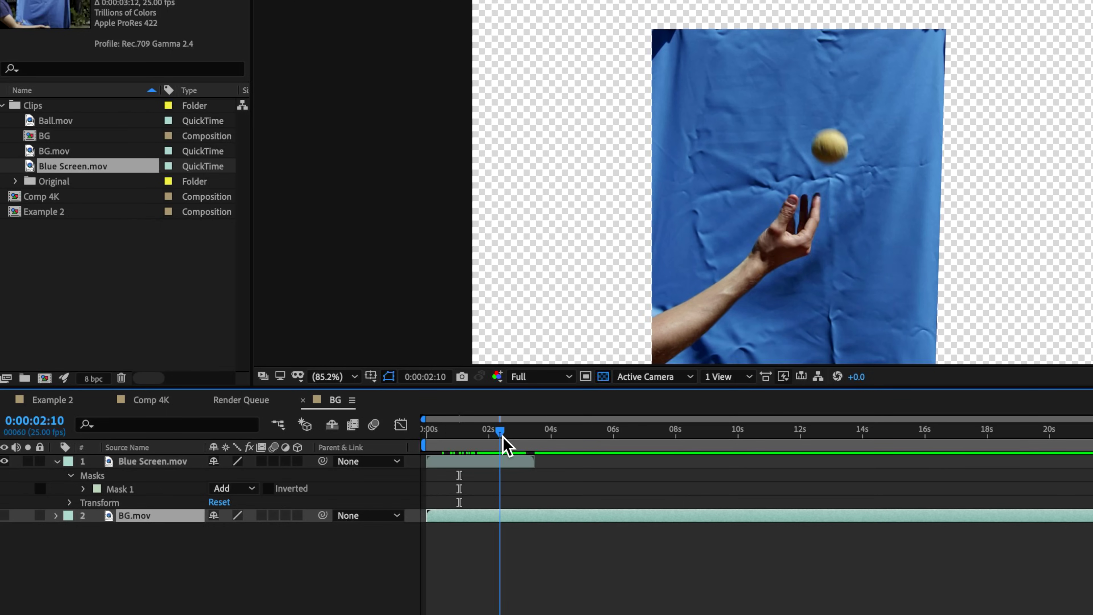
drag(495, 431, 504, 437)
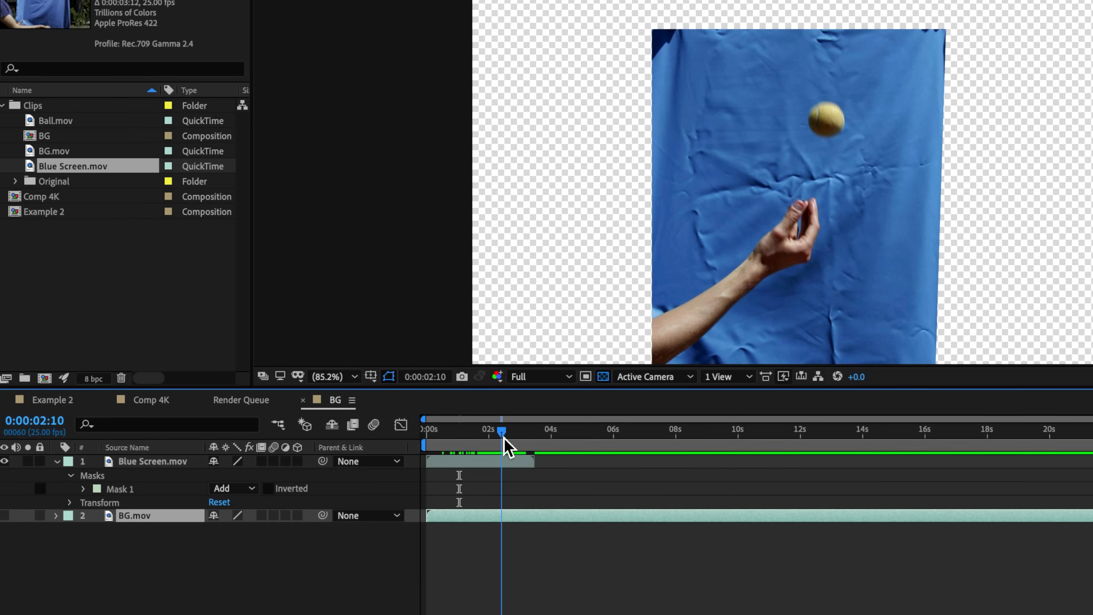
click(512, 469)
right_click(496, 468)
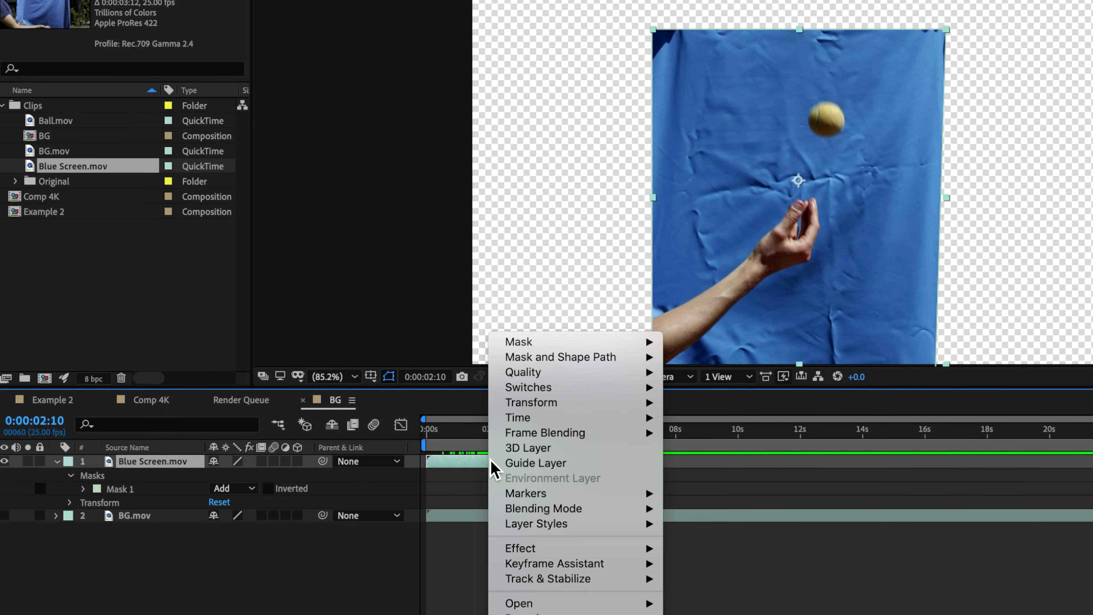
mouse_move(543, 425)
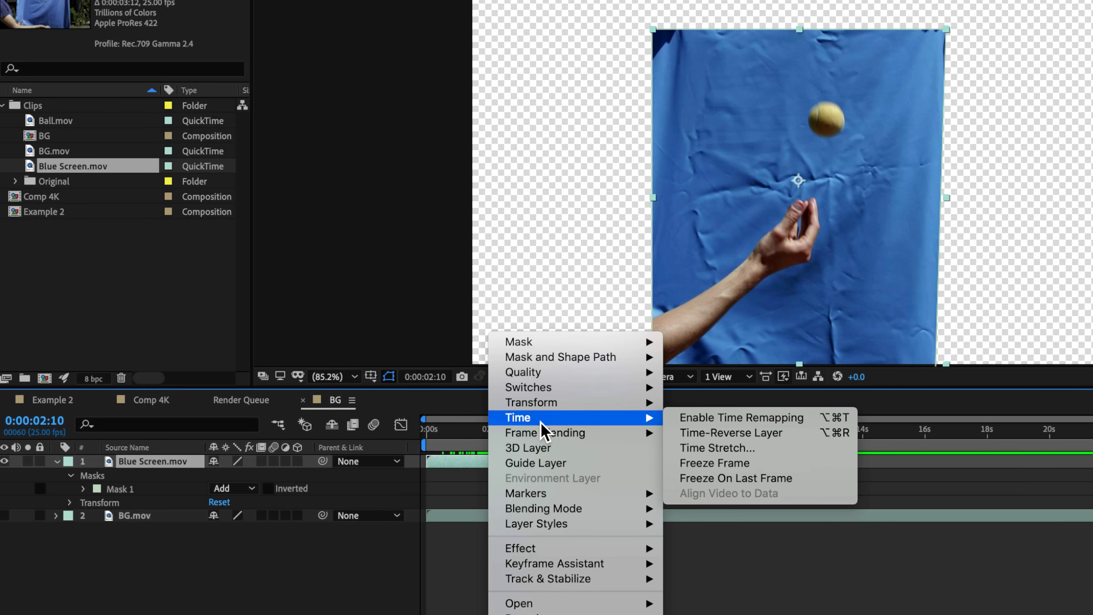
click(773, 422)
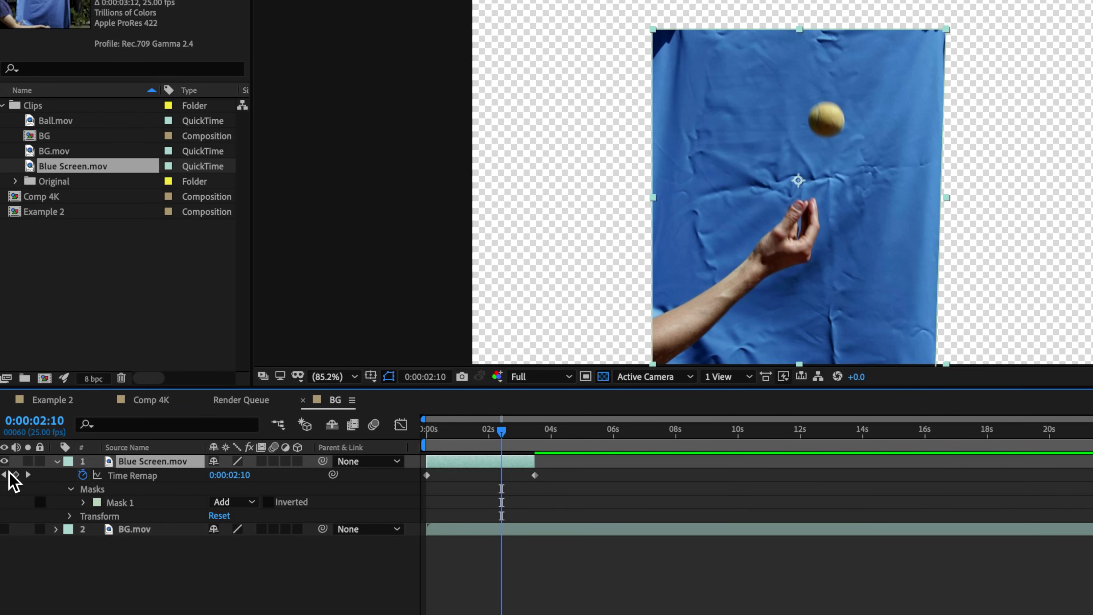
- Add a Time Remap keyframe at 0:00:02:10 on Blue Screen.mov and turn it into a hold keyframe
click(16, 474)
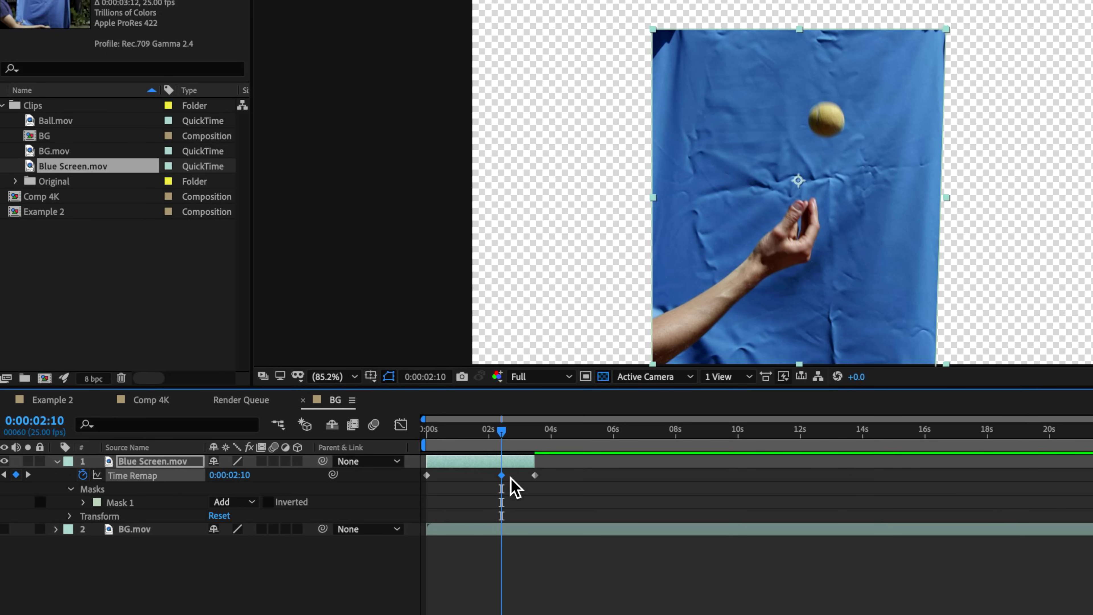
right_click(502, 475)
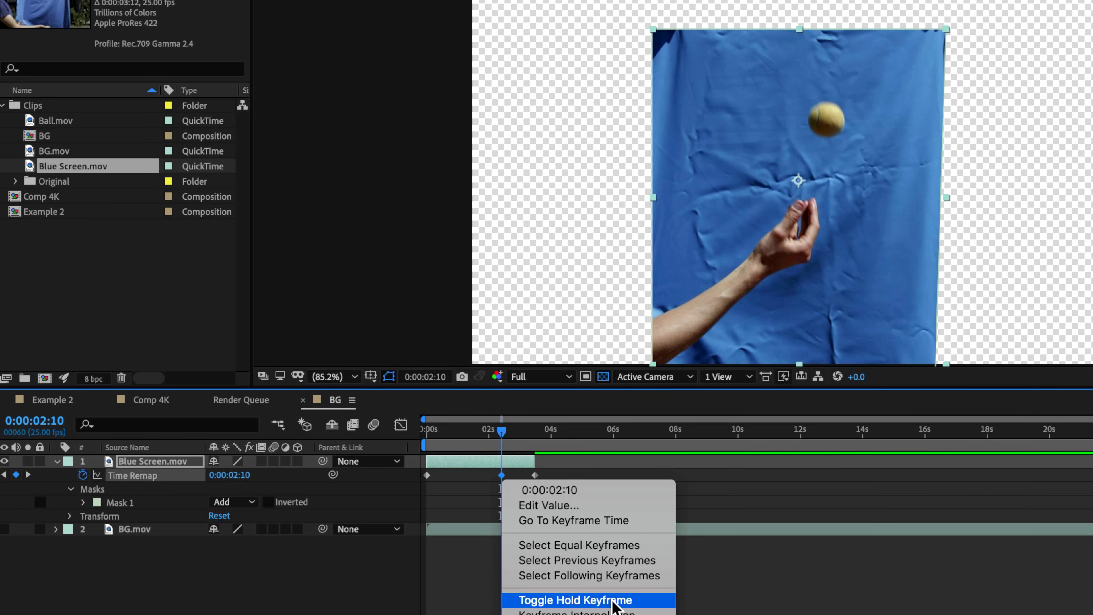
click(613, 601)
- Apply the Keylight (1.2) effect to Blue Screen.mov and sample the blue cloth as its Screen Colour
mouse_move(505, 434)
mouse_down()
mouse_move(522, 432)
mouse_move(475, 442)
mouse_move(509, 440)
mouse_up()
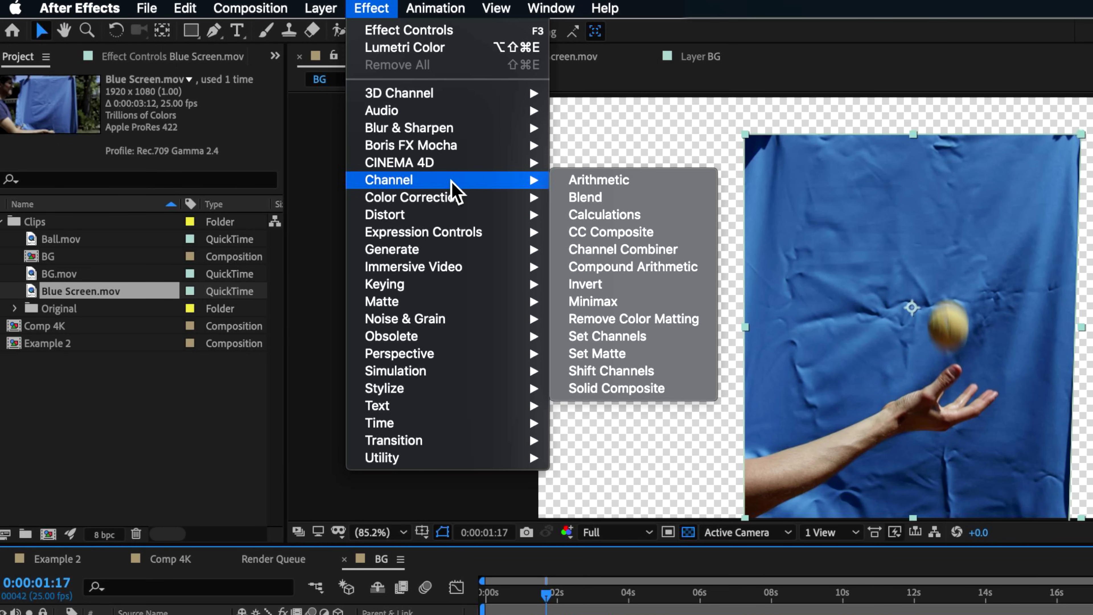
mouse_move(450, 285)
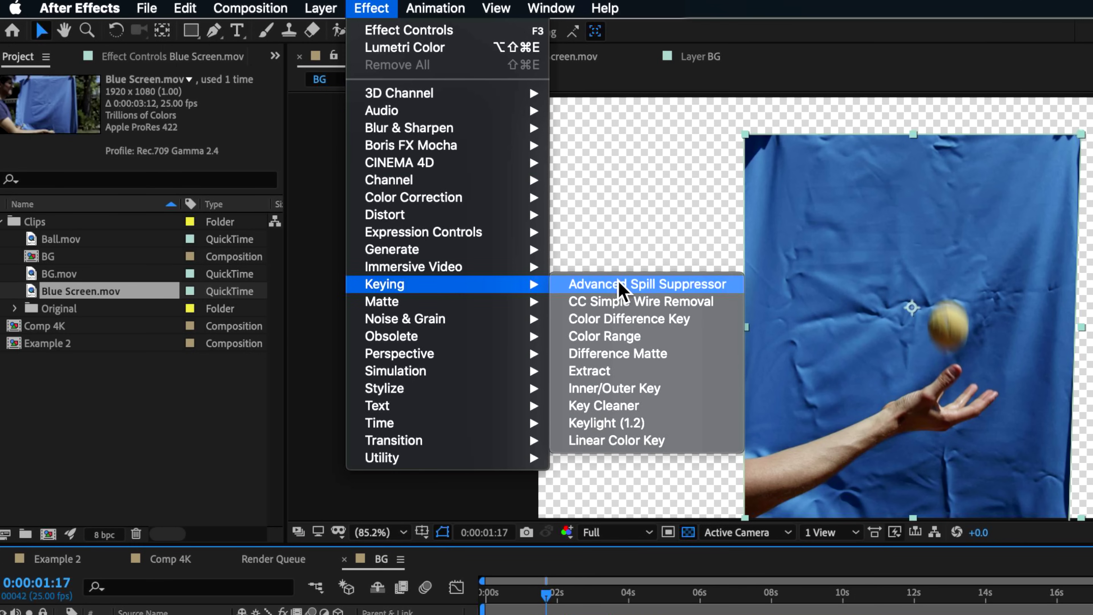
click(622, 423)
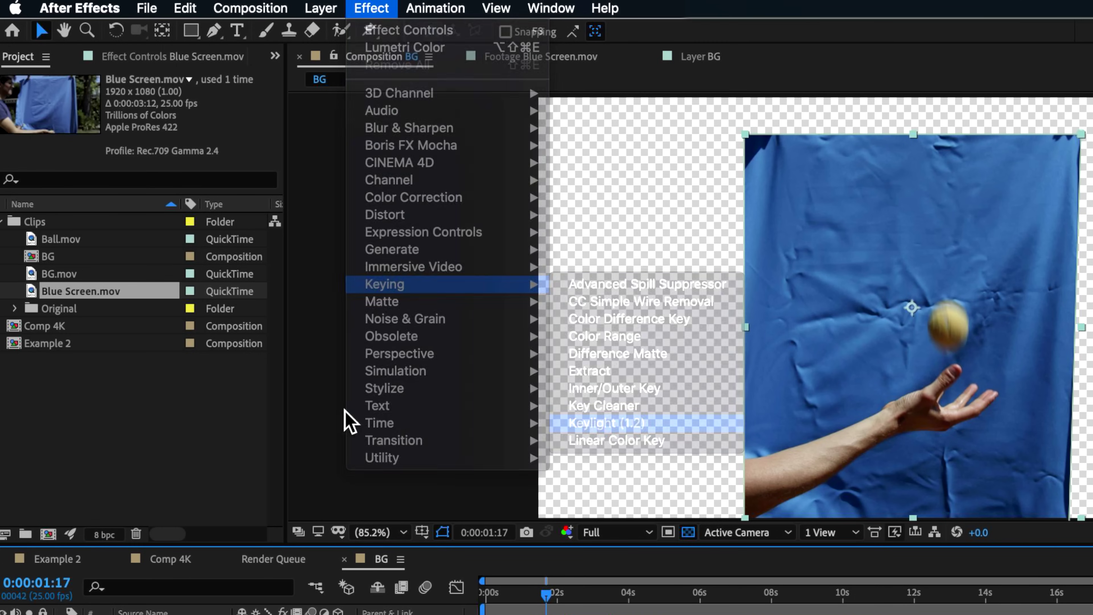
click(875, 255)
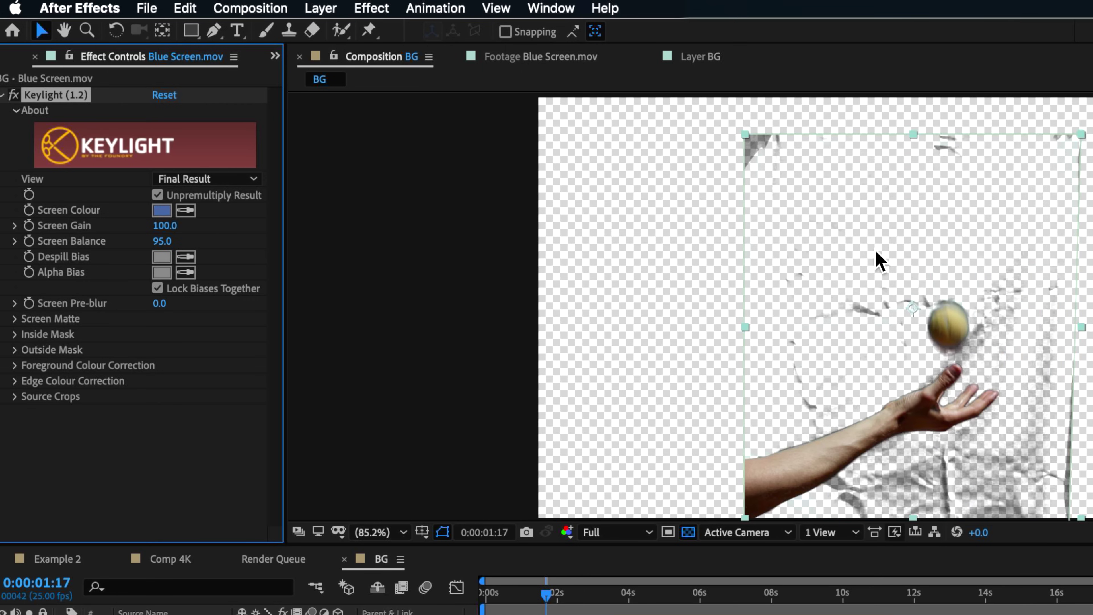
- Set Keylight's Screen Gain to 188 and the Screen Matte's Clip White to 44 on Blue Screen.mov
drag(168, 226, 266, 234)
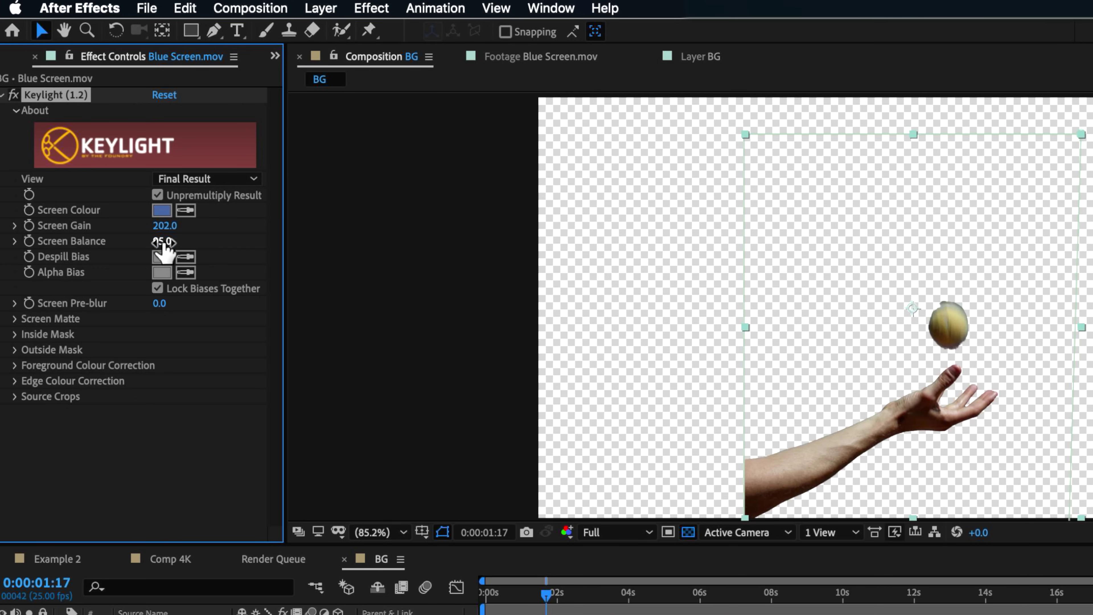
drag(247, 246, 114, 271)
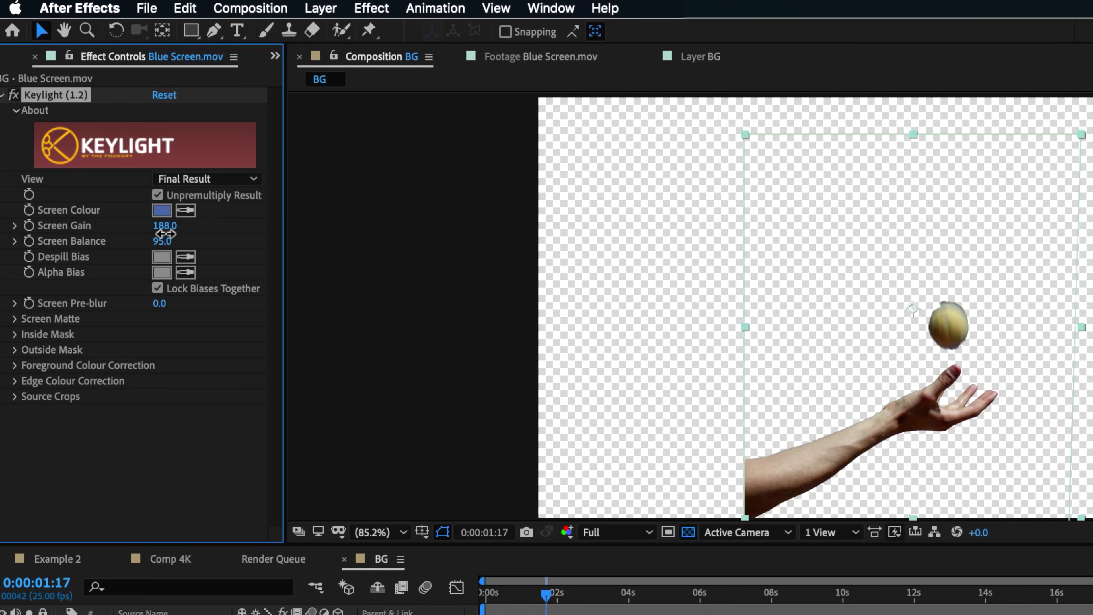
mouse_move(541, 609)
mouse_down()
mouse_move(495, 596)
mouse_move(539, 603)
mouse_up()
click(15, 319)
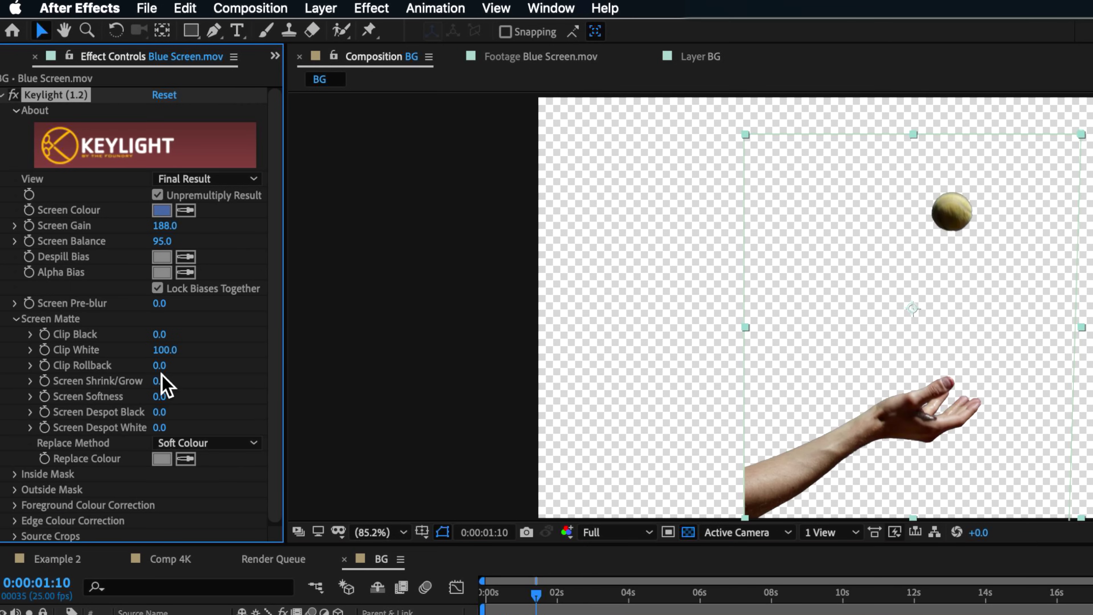
drag(202, 342, 102, 349)
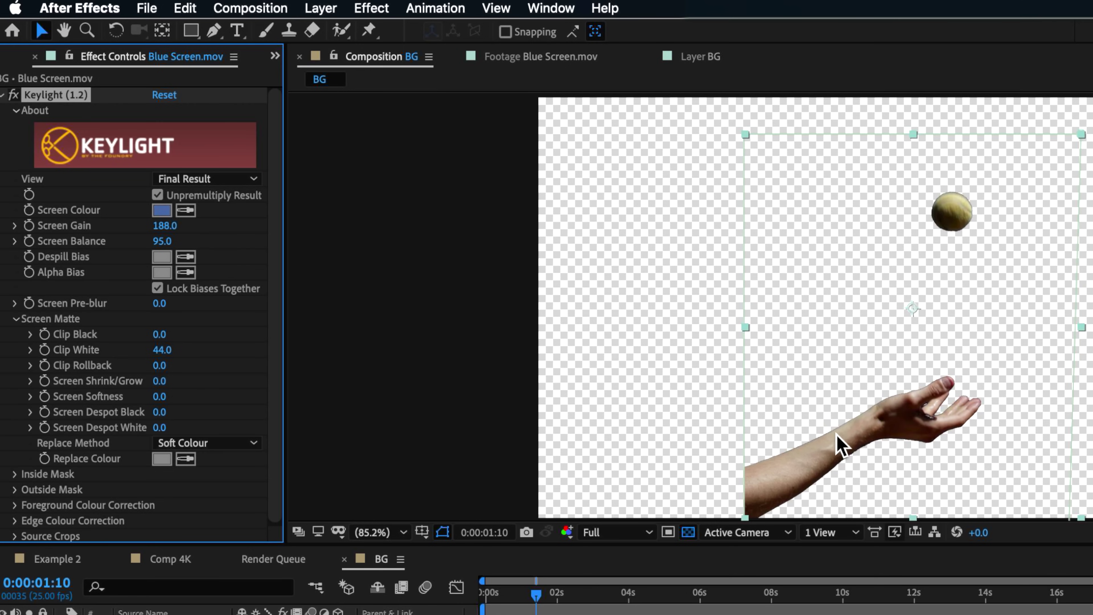
- Refine the key around the hand with Screen Shrink/Grow -0.4, Screen Softness 0.7 and Clip White 24
scroll(927, 451, up, 1)
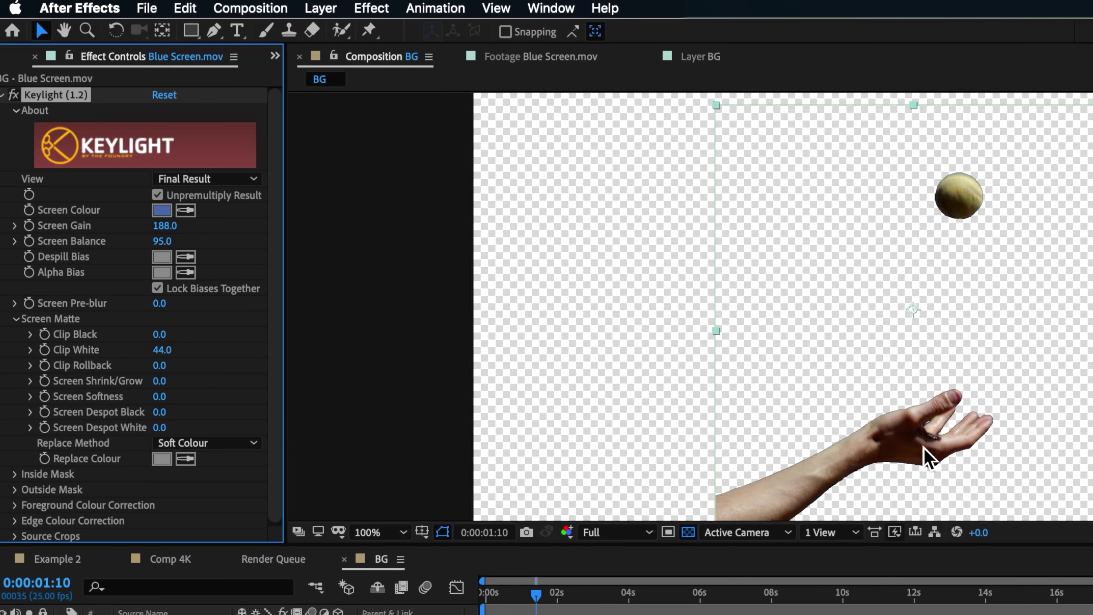
scroll(929, 468, up, 1)
drag(929, 468, 920, 251)
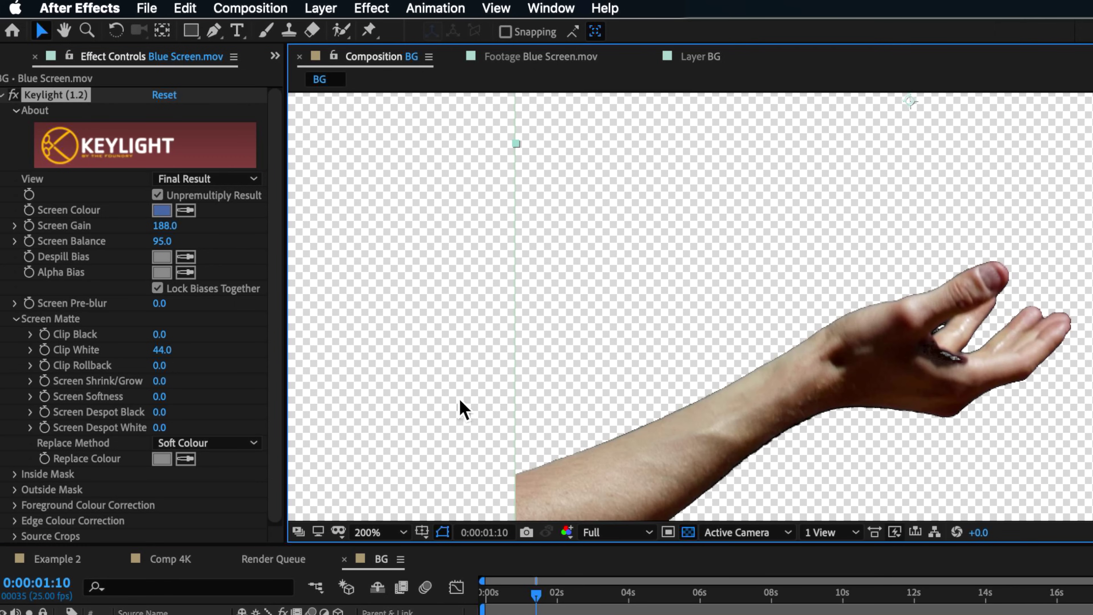
mouse_move(159, 365)
mouse_down()
mouse_move(193, 371)
mouse_move(141, 371)
mouse_up()
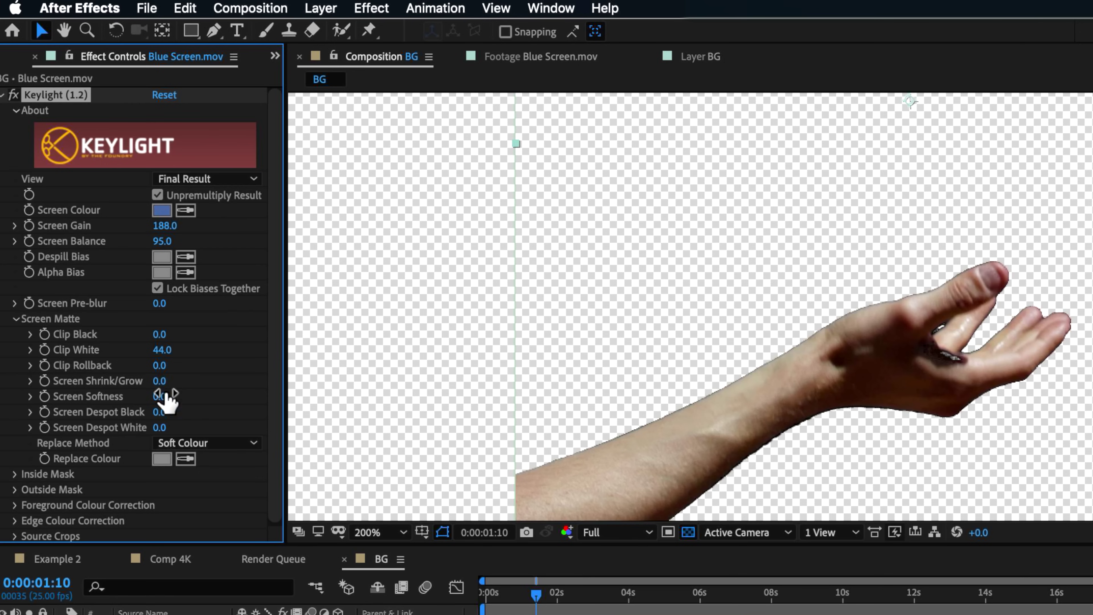
drag(162, 383, 184, 401)
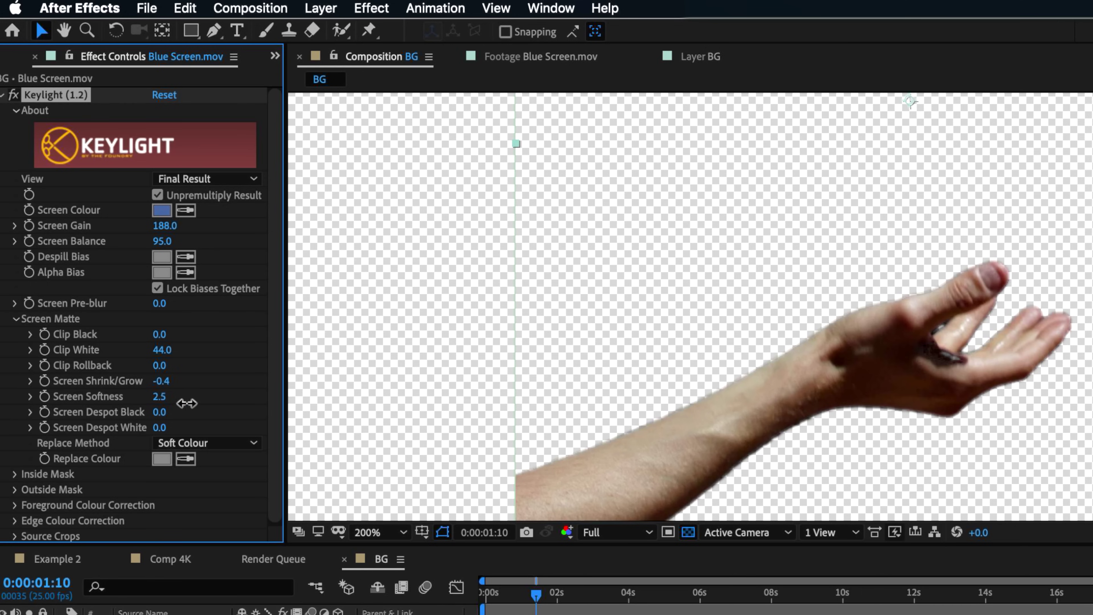
drag(166, 404, 165, 405)
drag(210, 338, 180, 338)
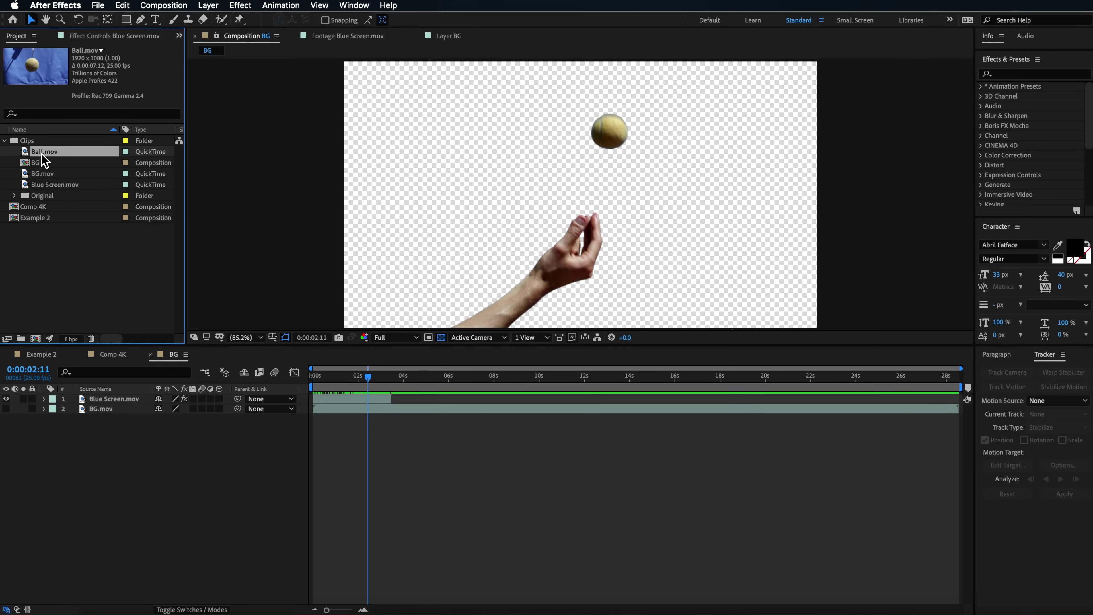
- Add Ball.mov above Blue Screen.mov in the BG composition and preview it from the start
drag(41, 156, 117, 401)
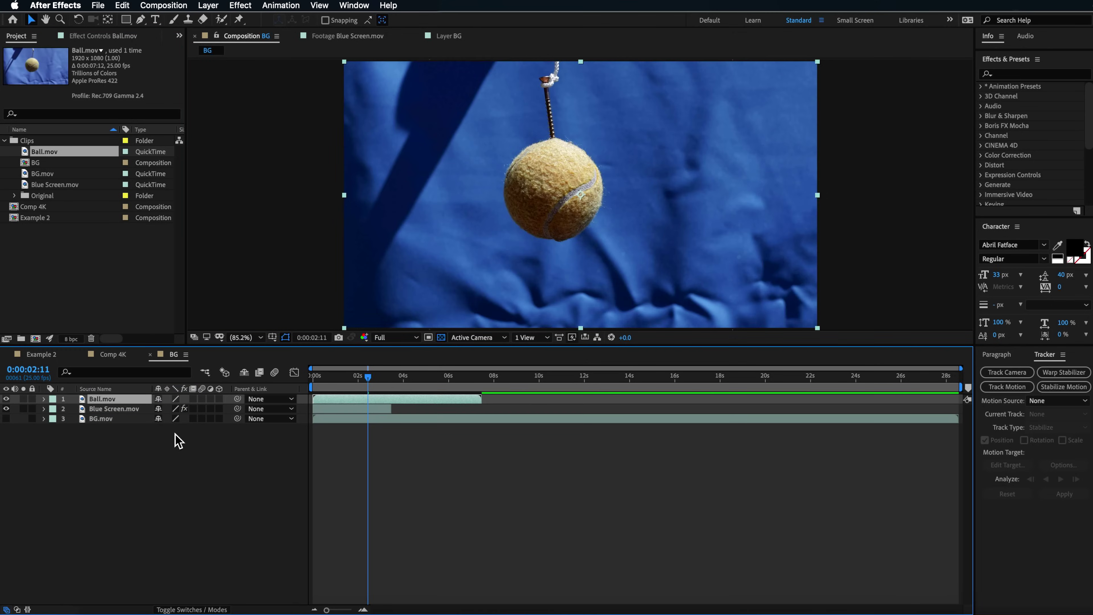
key(space)
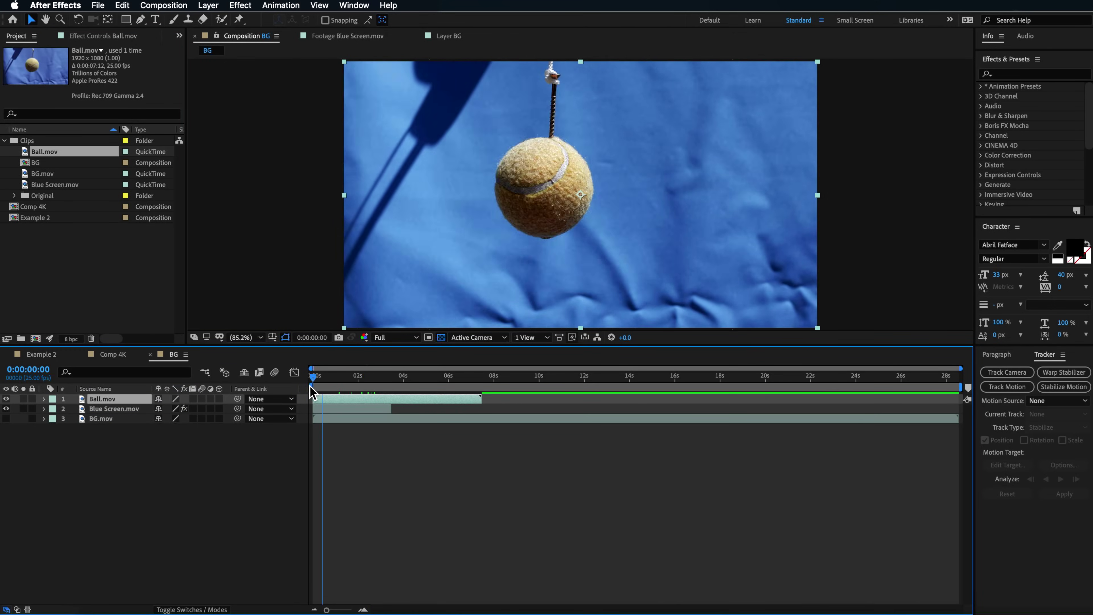
drag(349, 388, 312, 394)
key(space)
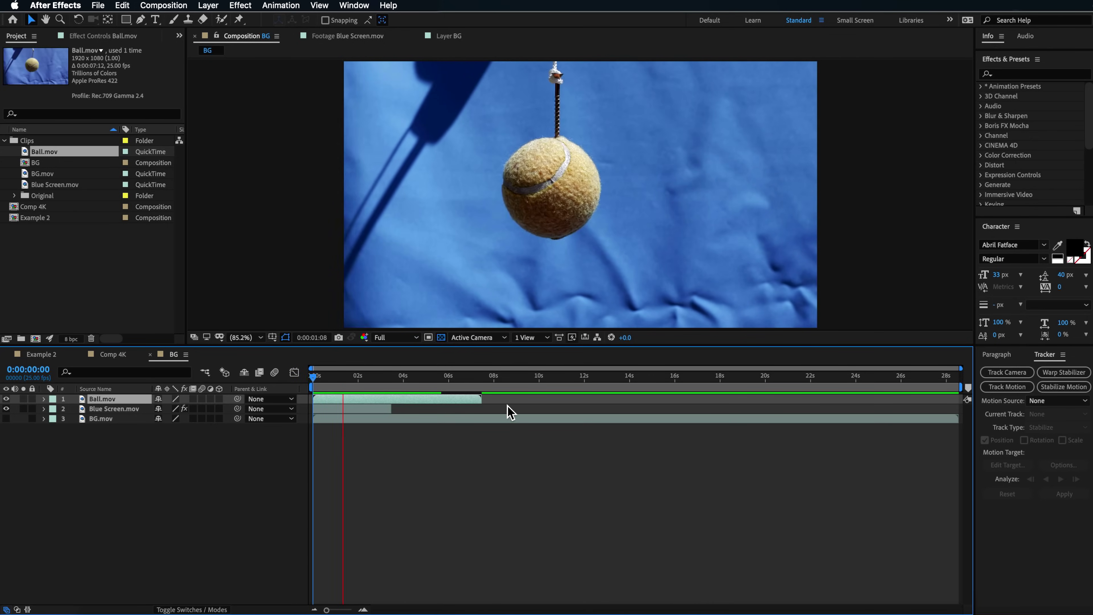
key(space)
- Copy the Keylight (1.2) effect from the Blue Screen.mov layer to the Ball.mov layer
click(163, 408)
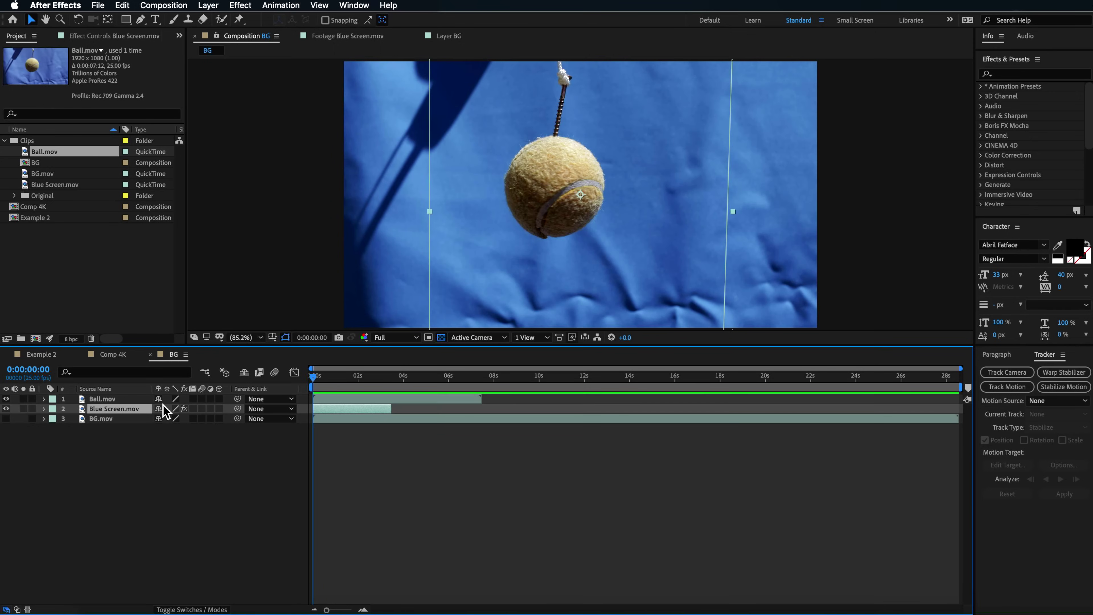
click(110, 38)
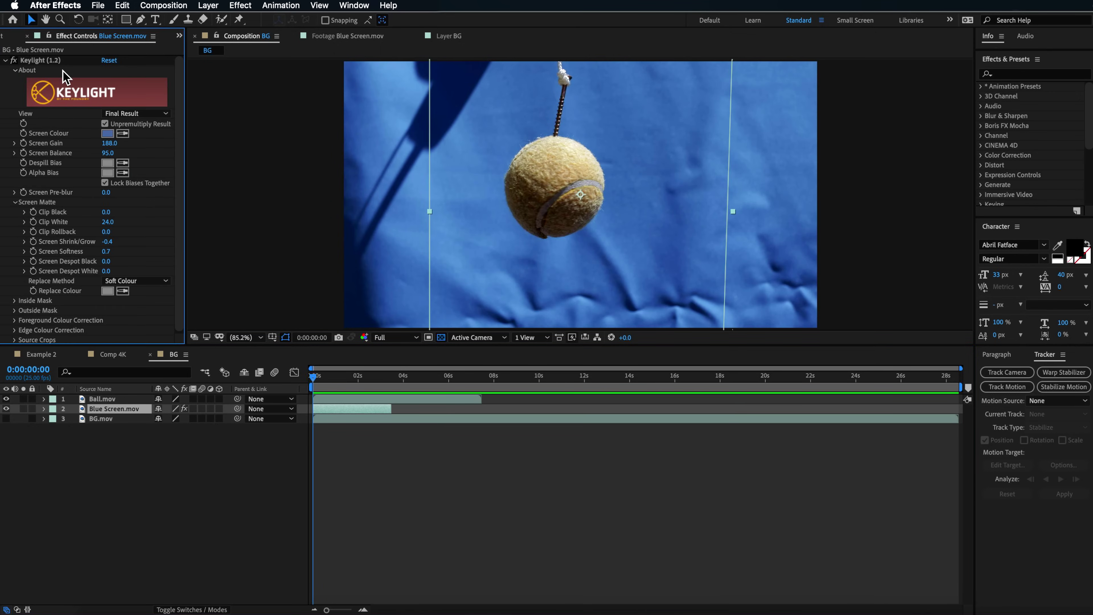
key(super+c)
click(104, 399)
key(super+v)
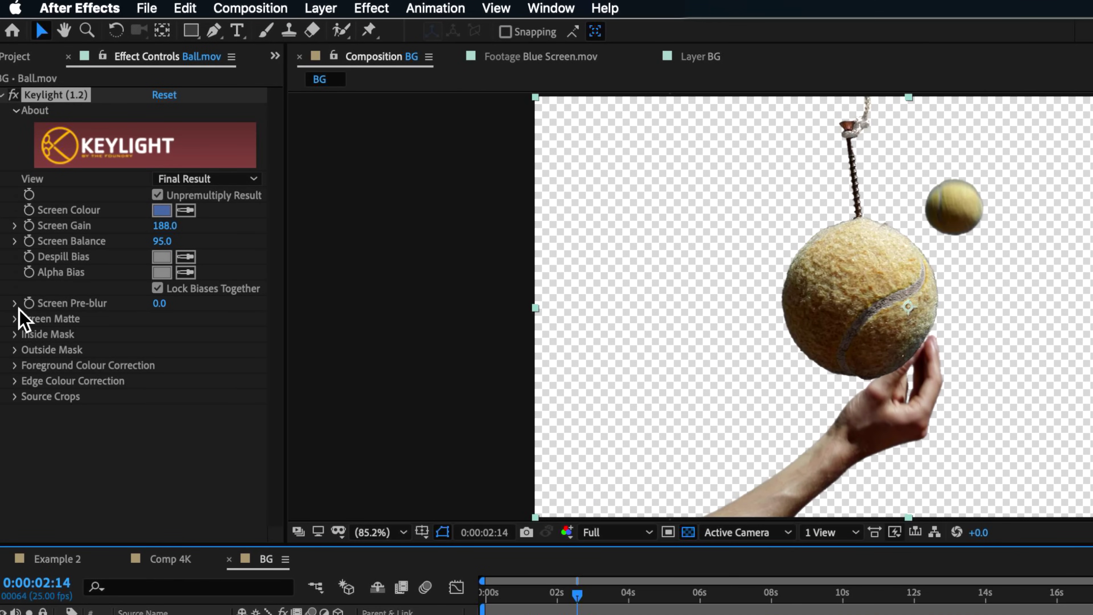
- Set Screen Shrink/Grow to -2.2 and Screen Softness to 3.3 in Ball.mov's Keylight, and check the key at an earlier frame
click(15, 319)
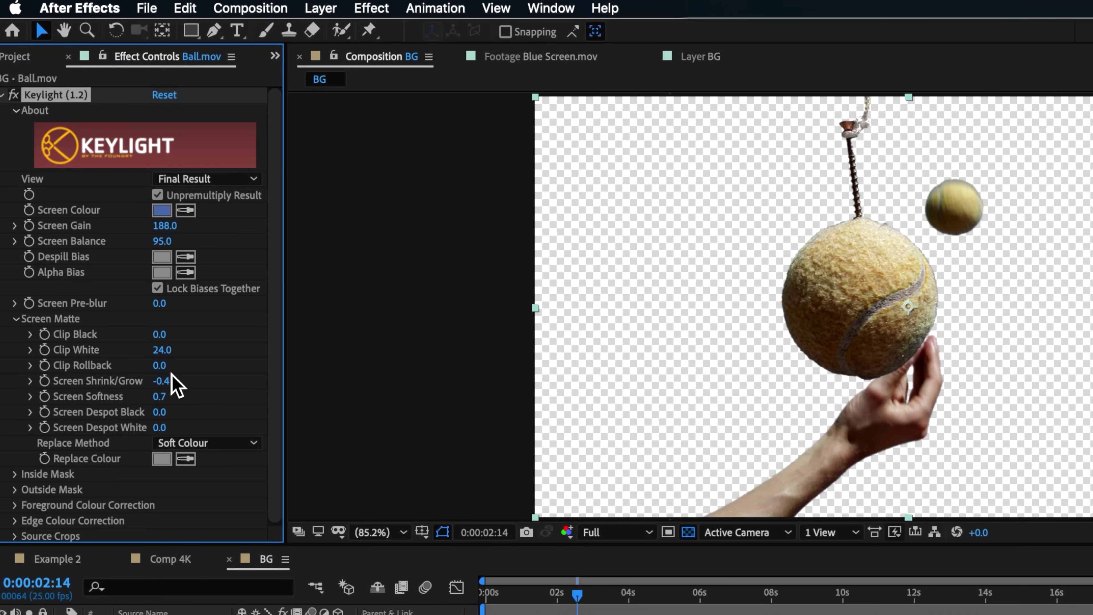
drag(161, 382, 156, 387)
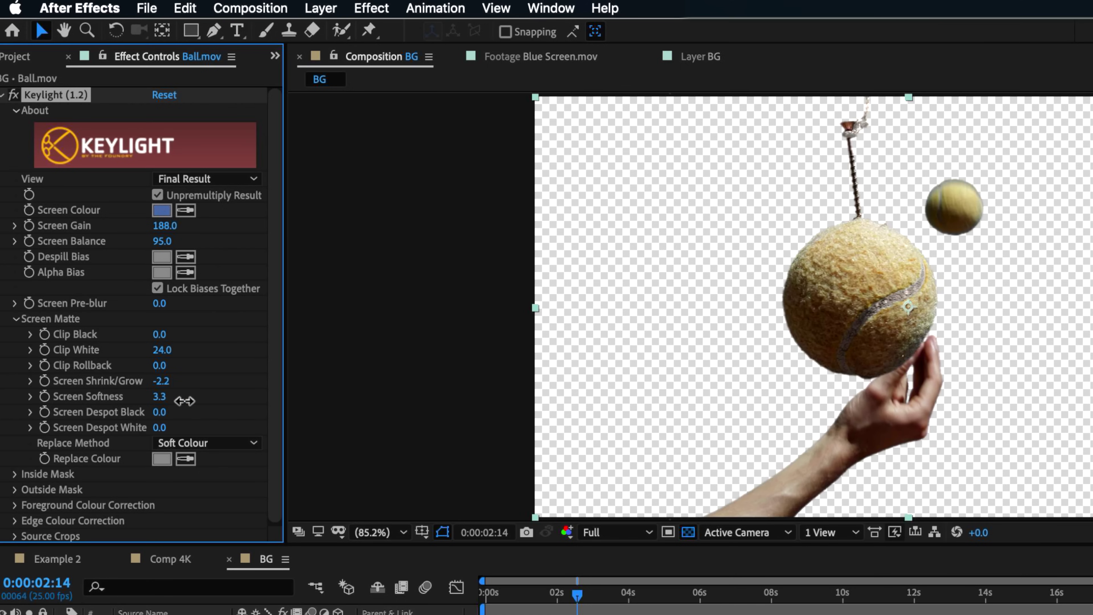
drag(608, 608, 512, 603)
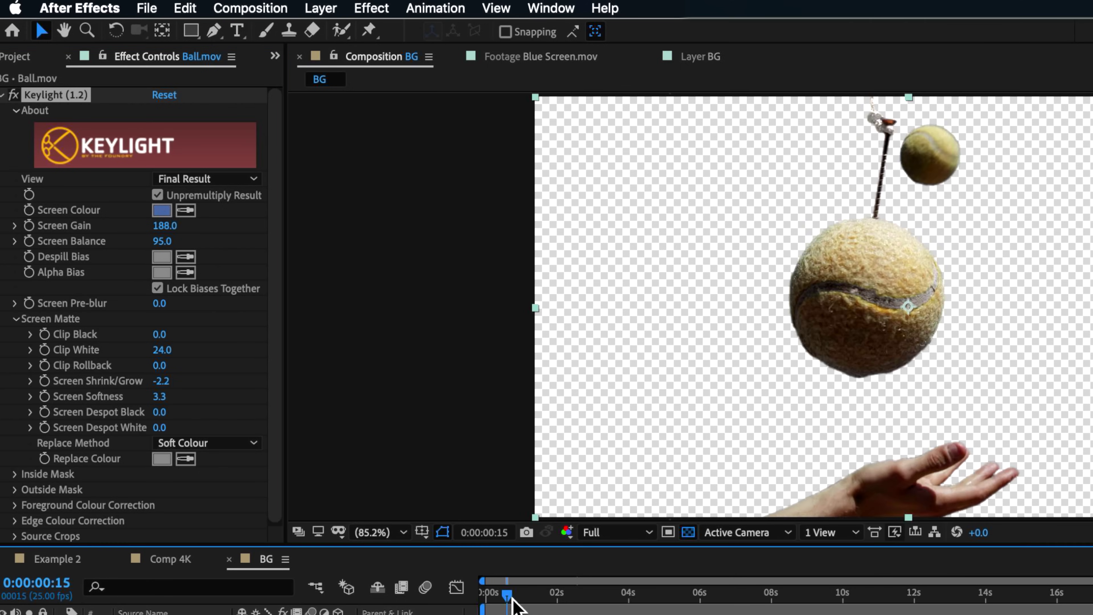
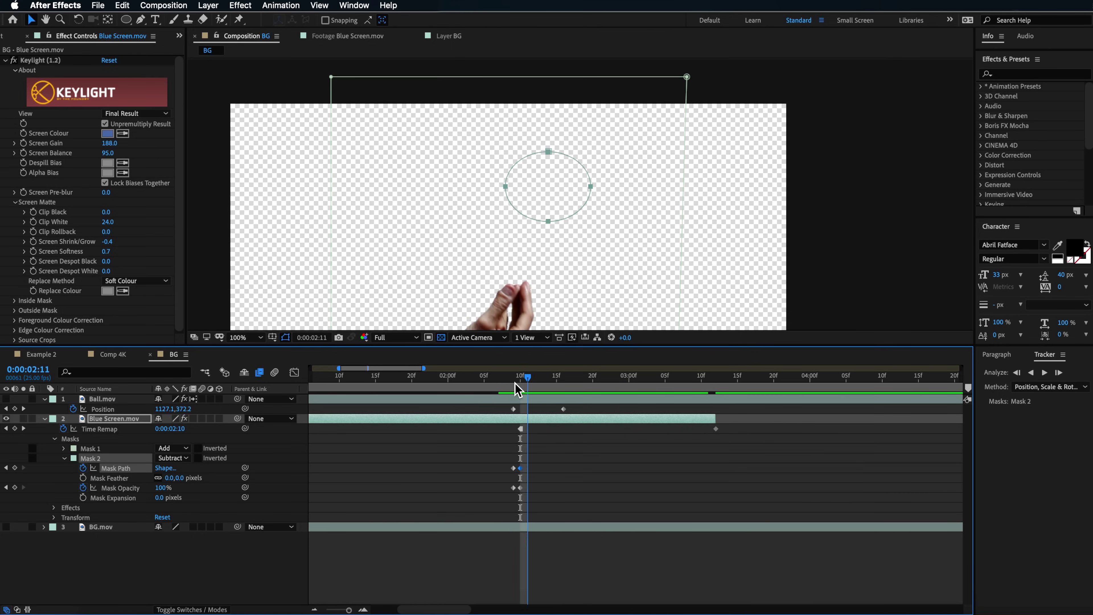
- Collapse Blue Screen.mov's properties, show the Ball.mov layer with the hand, and preview the handover around 0:00:02:09
key(space)
key(space)
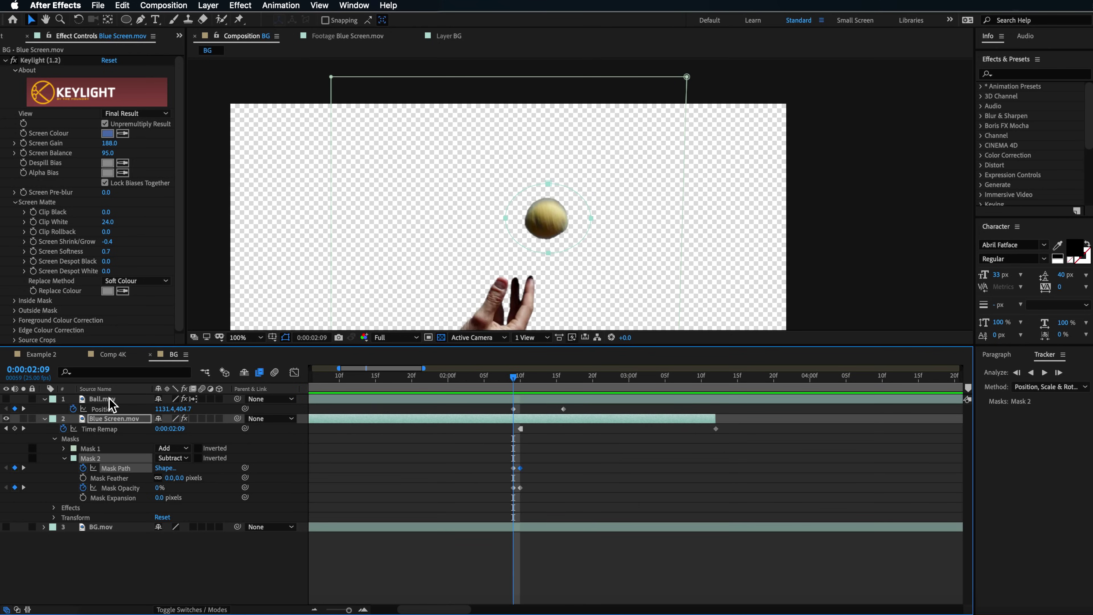
click(44, 419)
click(6, 399)
drag(510, 381, 491, 380)
drag(427, 266, 479, 215)
key(space)
key(space)
drag(483, 379, 514, 397)
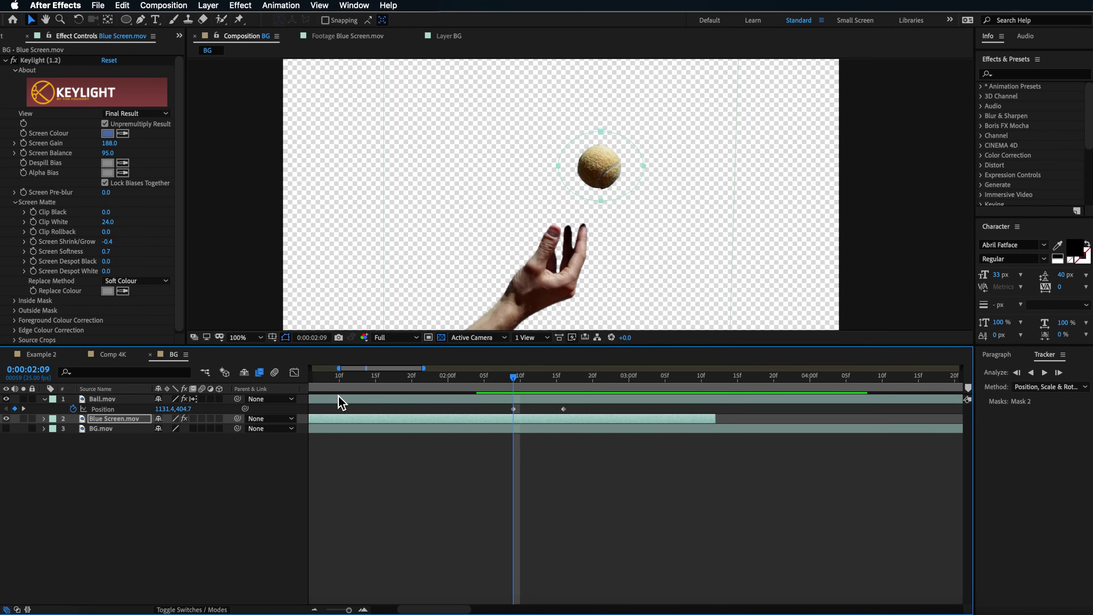
- Trim the start of the Ball.mov layer to 0:00:02:09 and preview the ball's entrance
click(327, 408)
scroll(397, 451, left, 5)
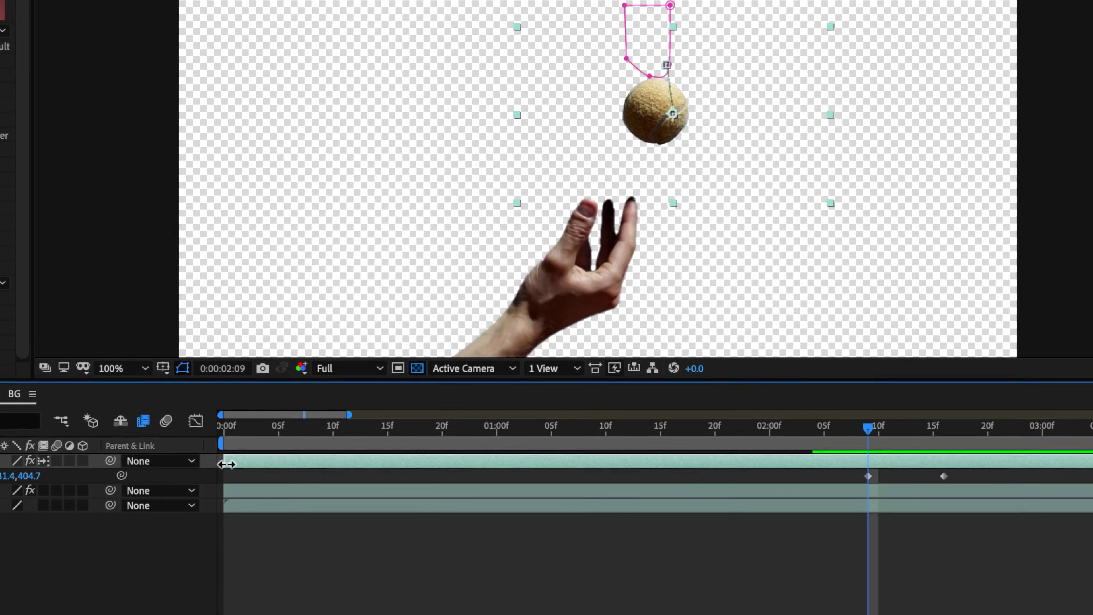
drag(314, 400, 759, 406)
drag(918, 484, 888, 484)
drag(891, 442, 853, 454)
key(space)
mouse_move(923, 435)
mouse_down()
mouse_move(899, 432)
mouse_move(922, 432)
mouse_up()
scroll(731, 185, down, 1)
drag(791, 136, 720, 193)
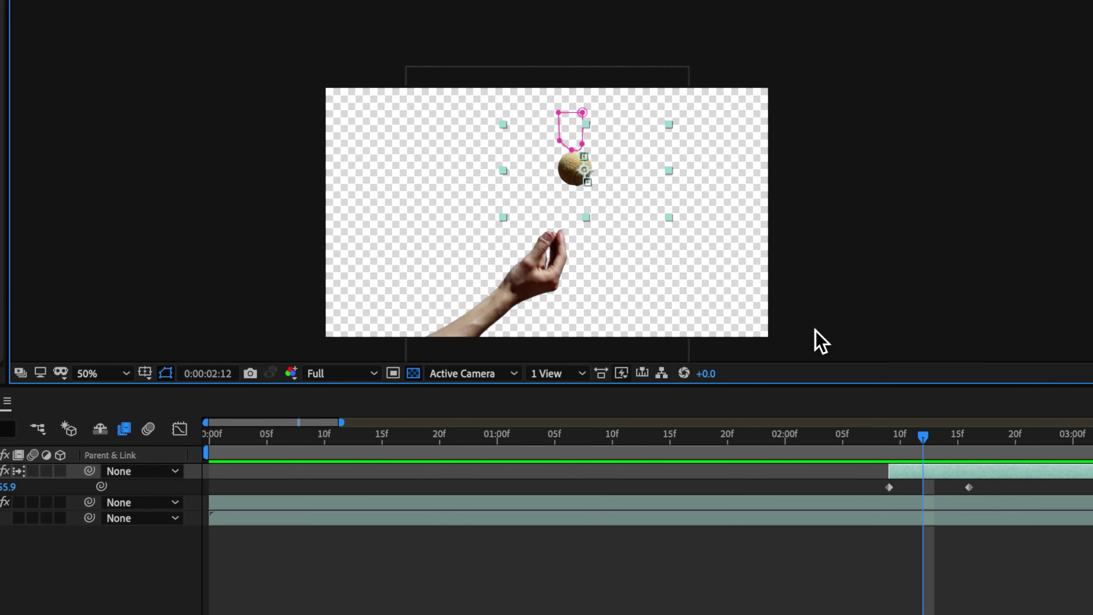
- Move Ball.mov's second Position keyframe to 0:00:04:13 and reposition the ball slightly higher in the frame there
scroll(910, 475, right, 4)
key(minus)
key(minus)
key(minus)
drag(305, 487, 322, 487)
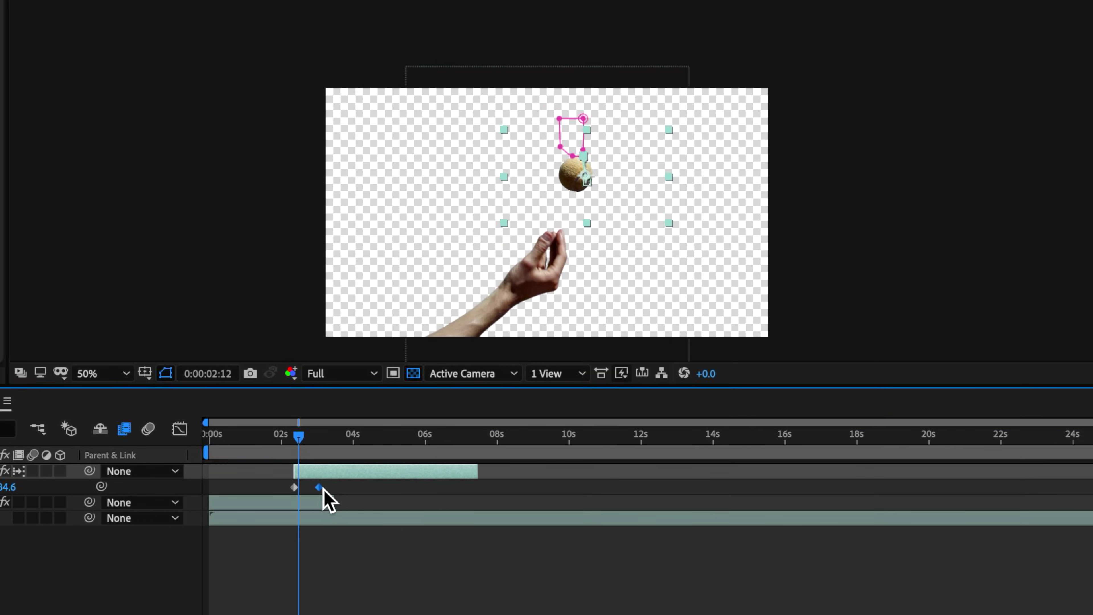
drag(316, 448, 373, 448)
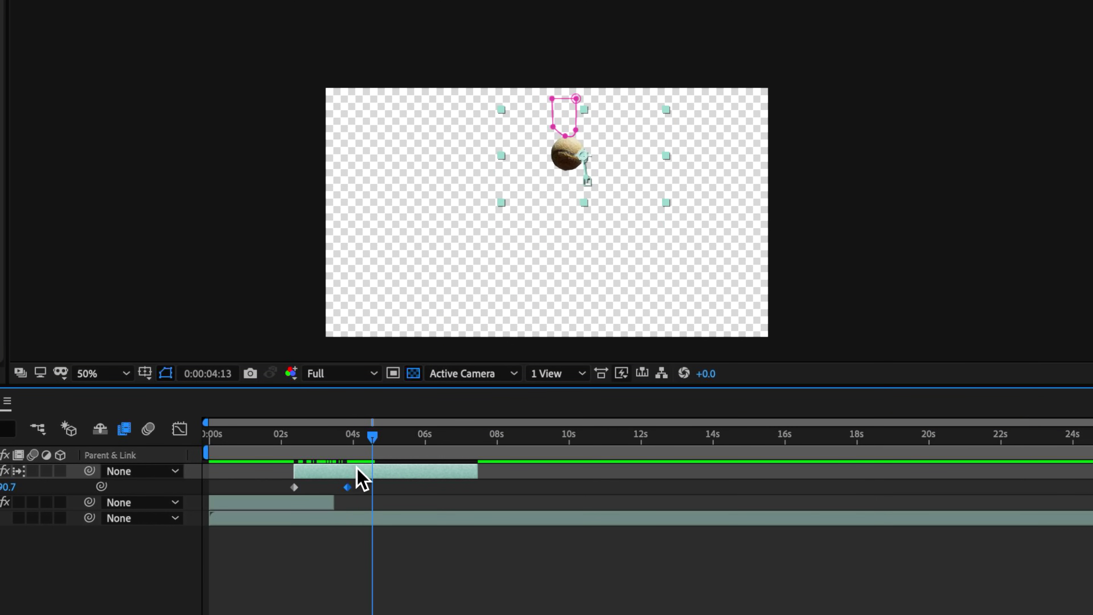
drag(577, 185, 568, 177)
drag(372, 449, 309, 452)
key(space)
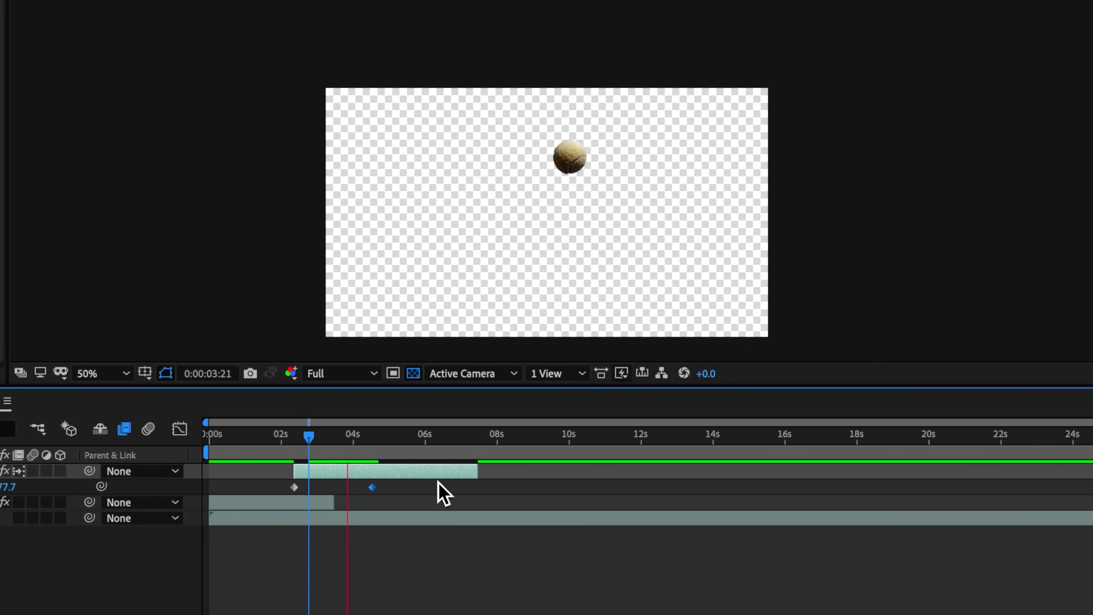
click(374, 447)
drag(556, 149, 569, 149)
- Copy Ball.mov's first Position keyframe to 0:00:06:13, shift the copy to just past 8 seconds, and preview the motion
drag(373, 439, 389, 437)
click(294, 487)
key(ctrl+c)
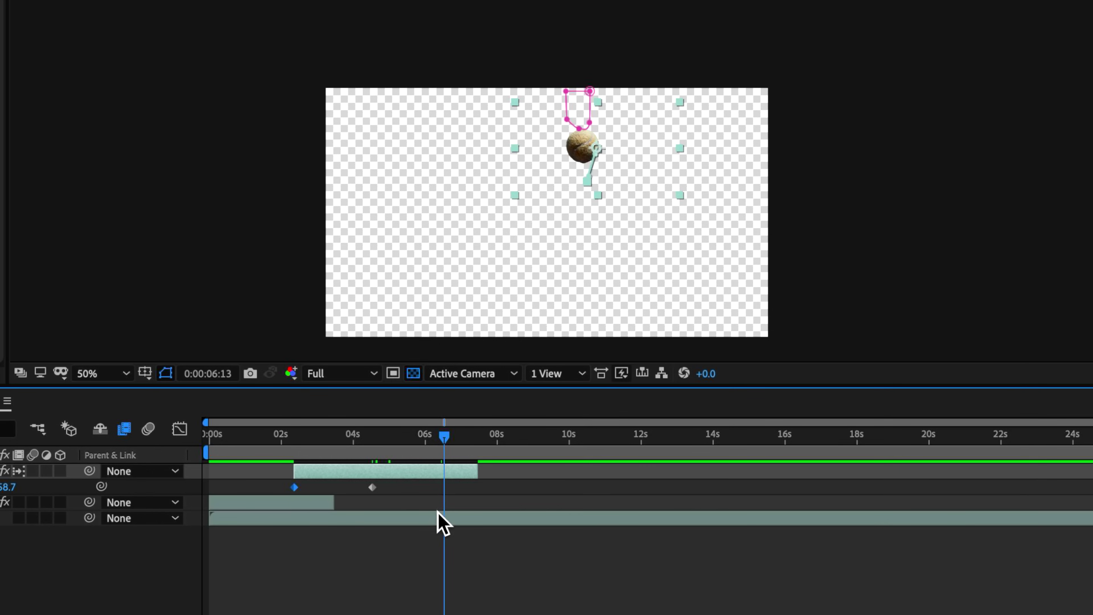
key(ctrl+v)
drag(404, 437, 282, 464)
key(space)
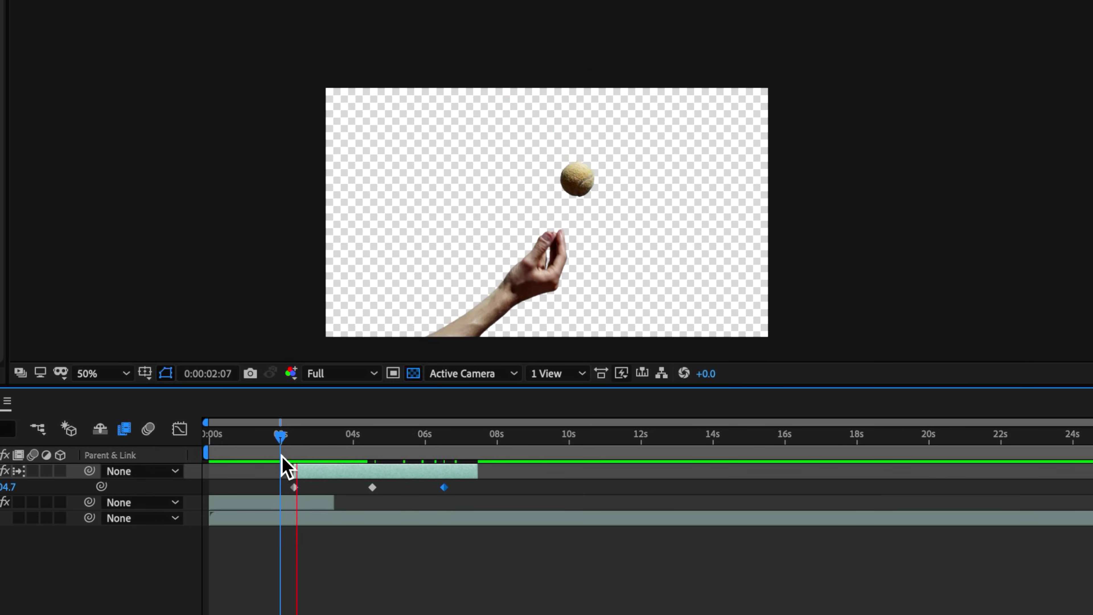
key(space)
drag(371, 446, 261, 440)
key(space)
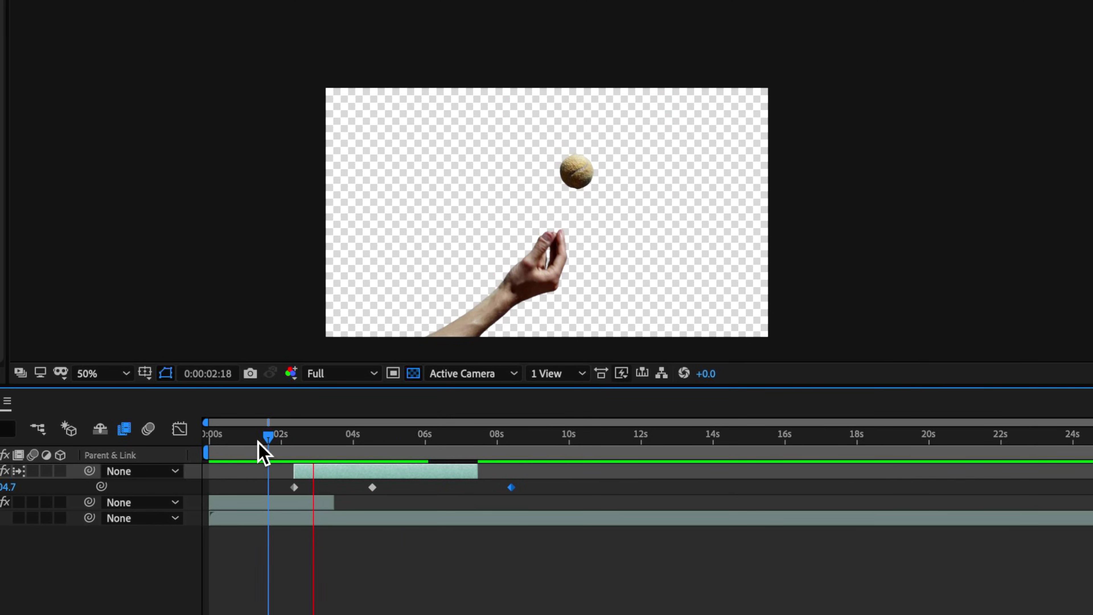
- Copy the 0:00:04:13 Position keyframe to about 5 seconds so the ball holds at its peak, and preview
click(372, 487)
key(ctrl+c)
key(ctrl+v)
drag(390, 439, 312, 457)
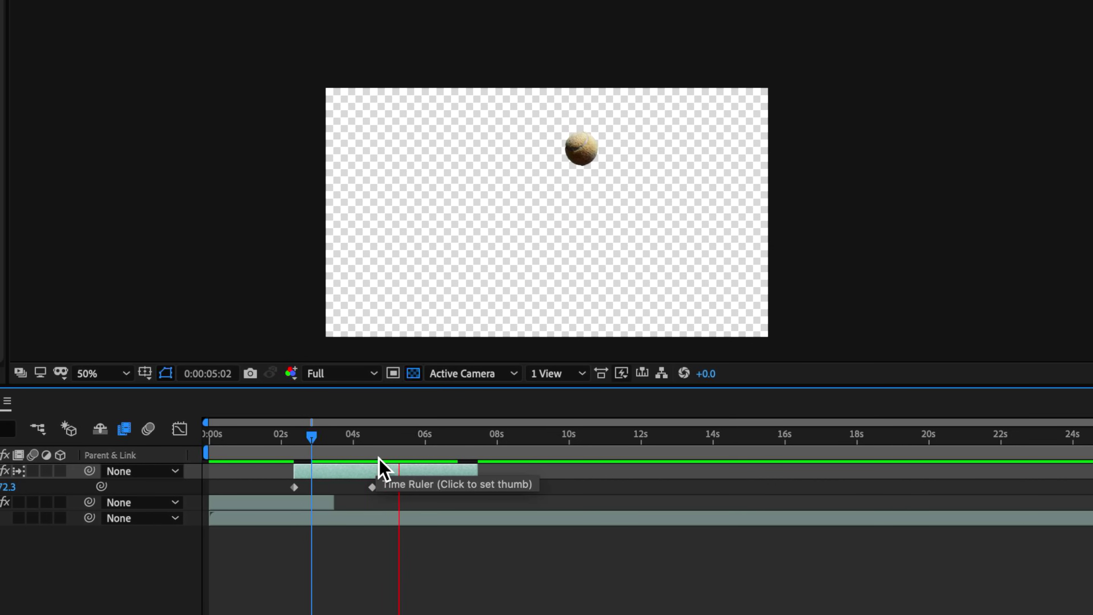
key(space)
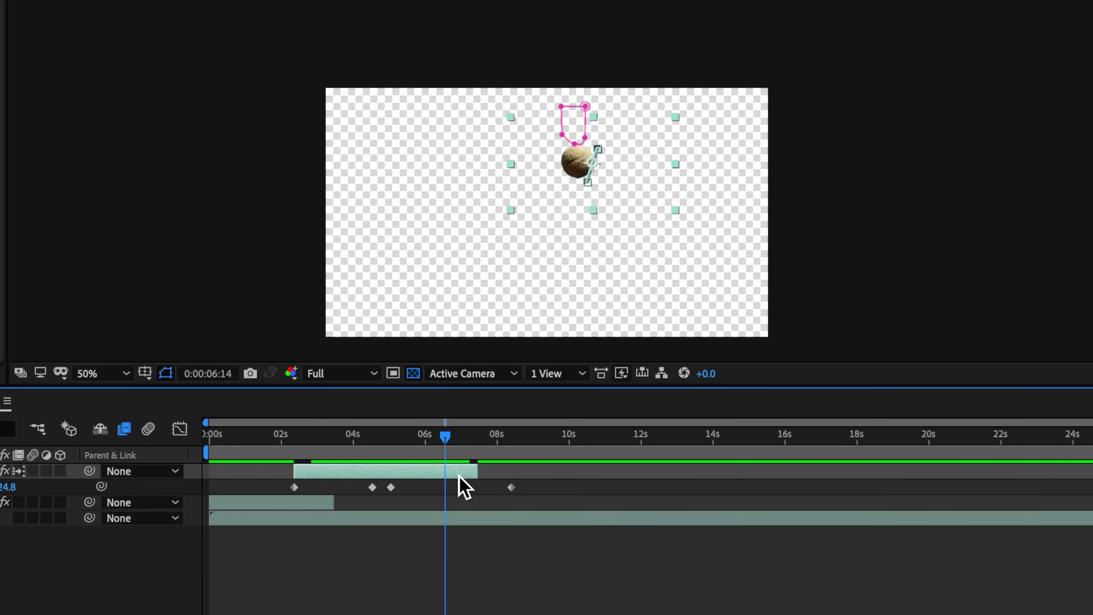
- Slow Ball.mov down by moving its last Time Remap keyframe to about 15.5 seconds, and preview the result
key(j)
key(u)
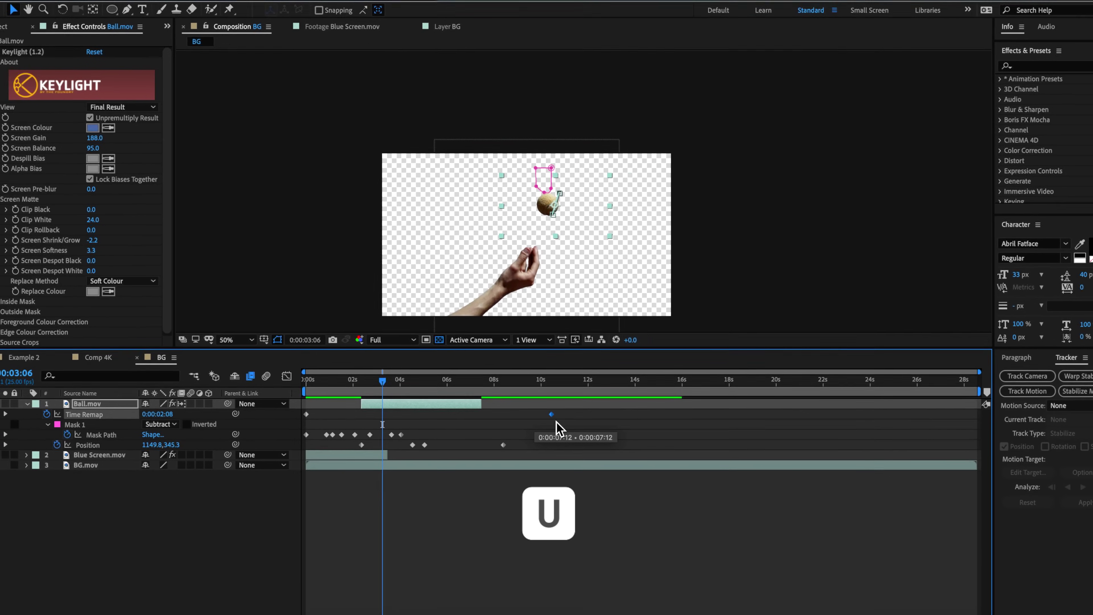
drag(556, 422, 669, 422)
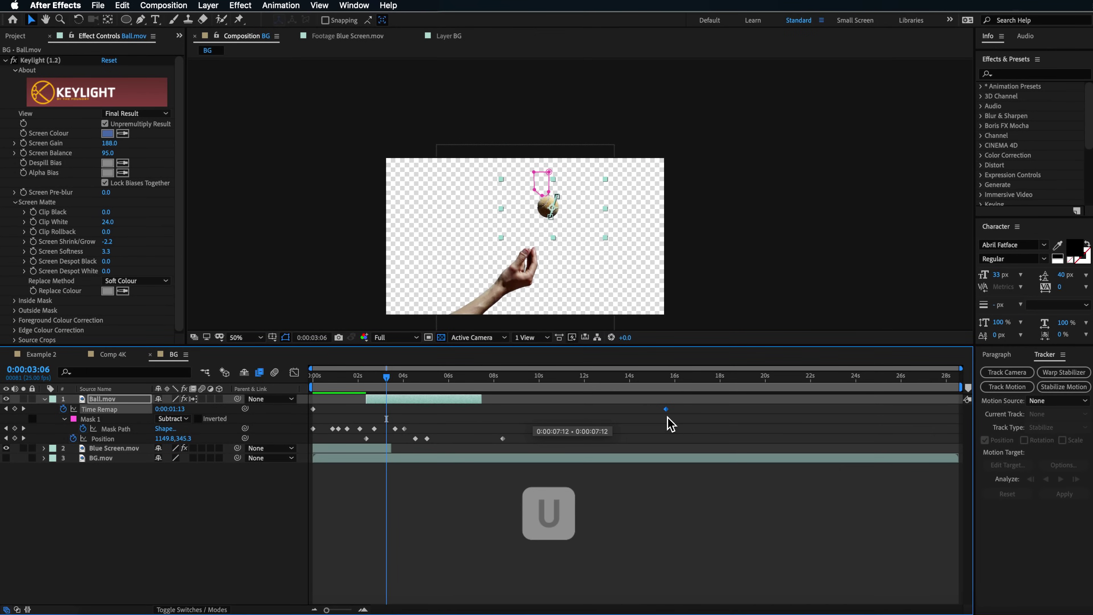
drag(389, 378, 372, 383)
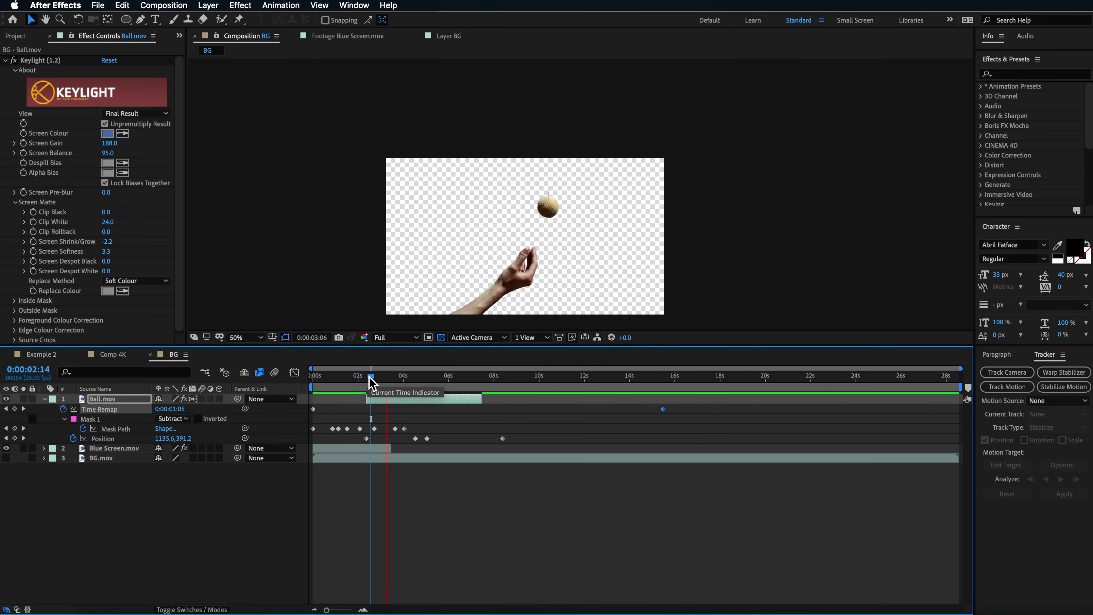
- Adjust Ball.mov's Mask 1 path at 0:00:03:11, 0:00:03:16 and about 4 seconds to cover the remnant above the ball
key(u)
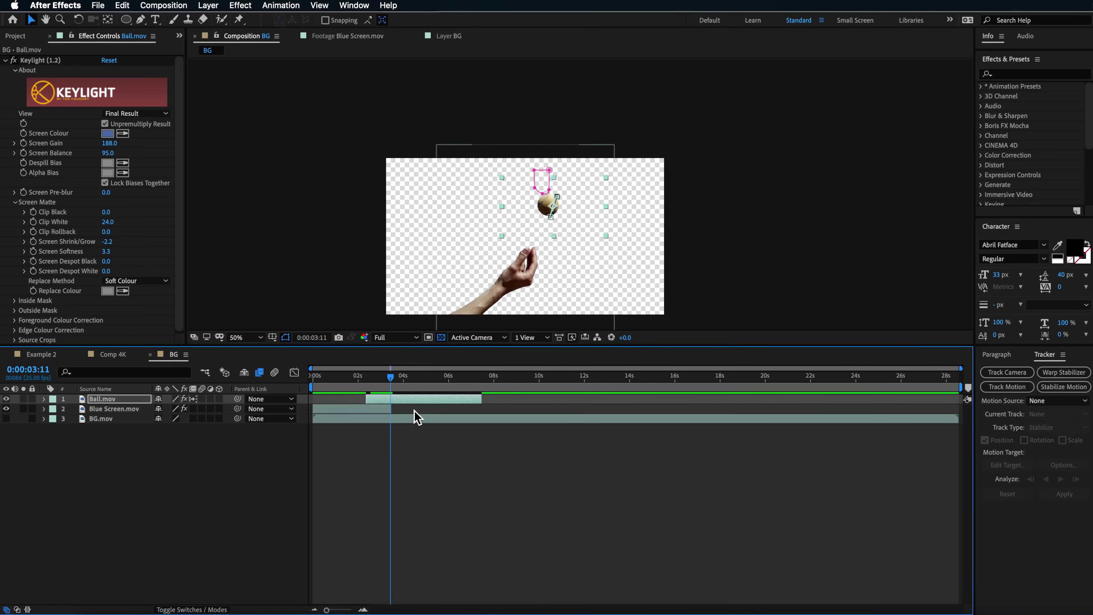
key(u)
scroll(525, 222, up, 2)
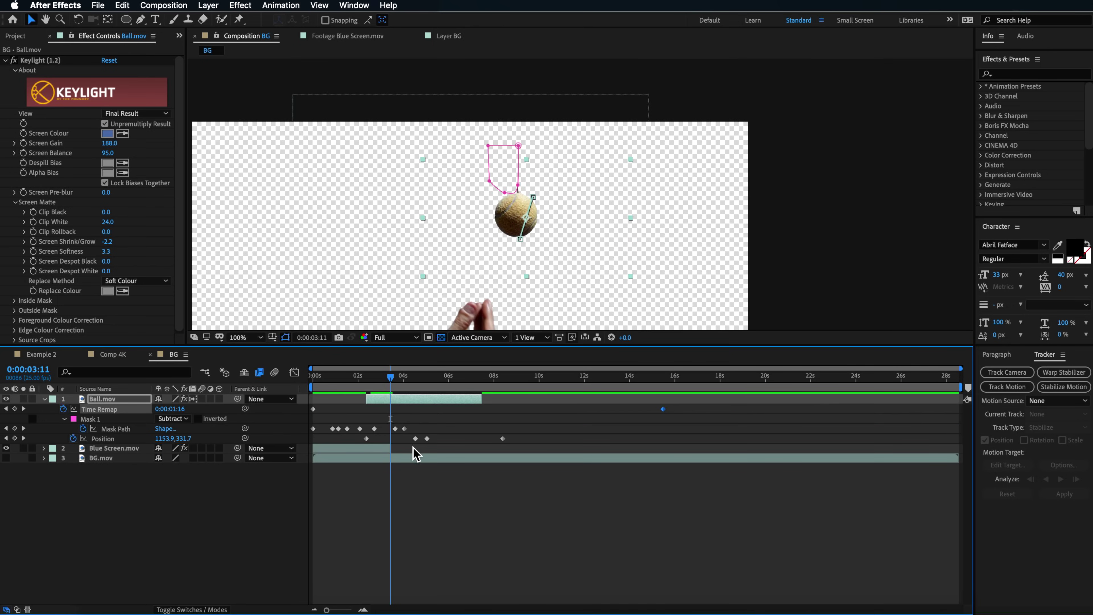
click(112, 421)
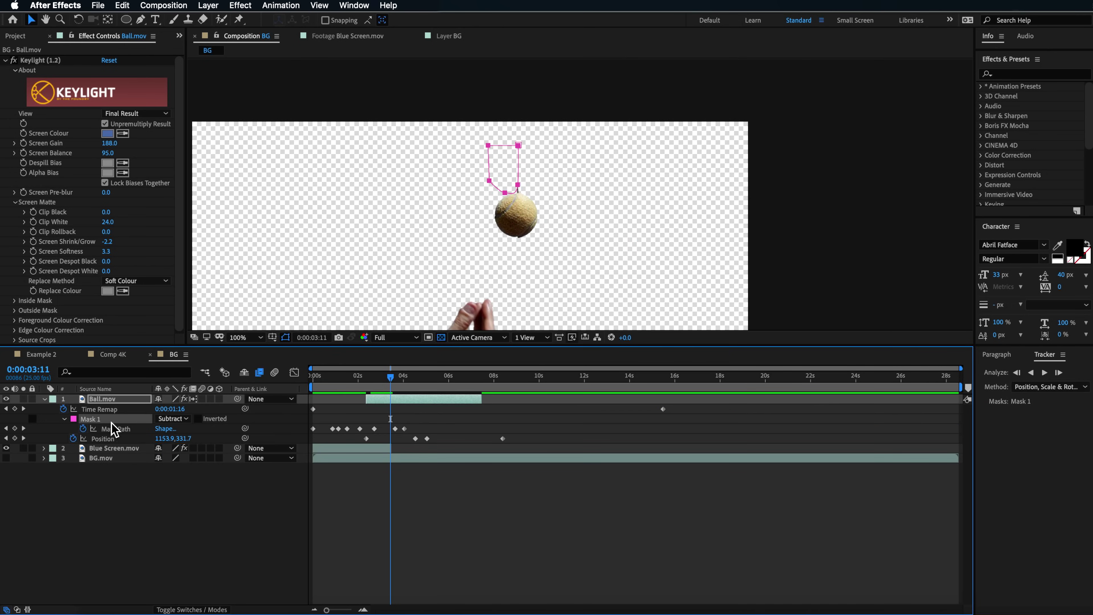
drag(504, 196, 516, 195)
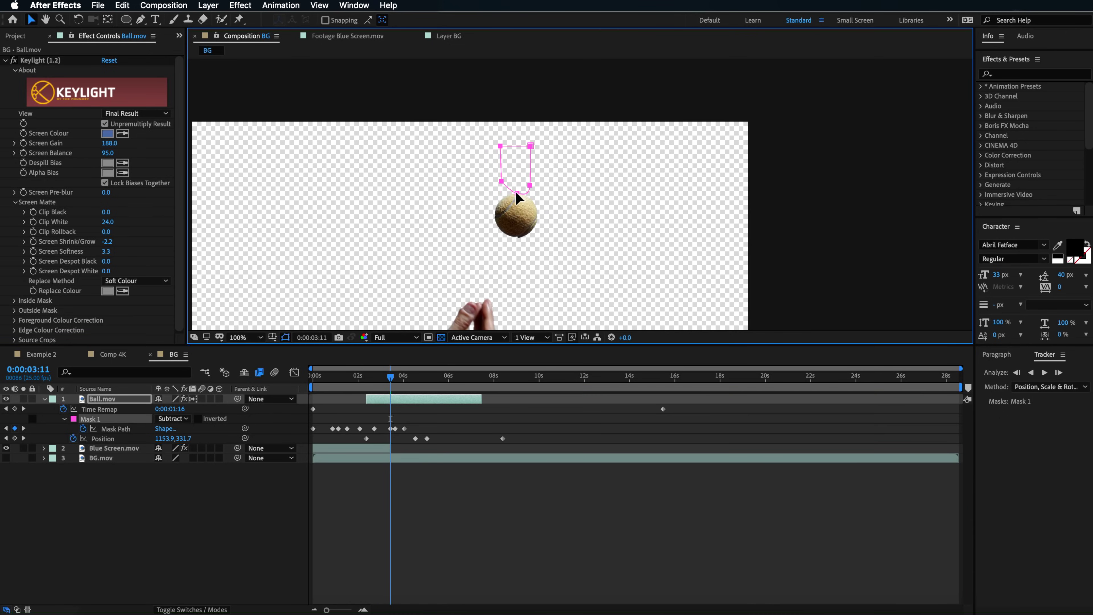
drag(394, 387, 395, 384)
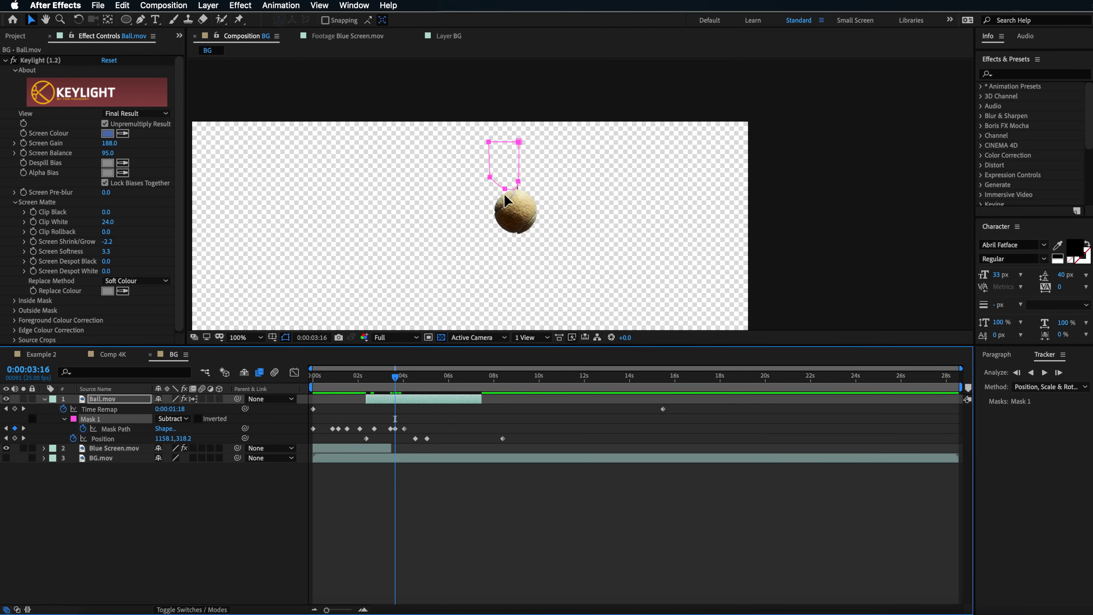
drag(507, 195, 516, 190)
click(405, 383)
drag(510, 181, 509, 183)
drag(410, 380, 453, 383)
- Apply Easy Ease to the last three Position keyframes of Ball.mov and preview from about 0:00:02:16
right_click(415, 438)
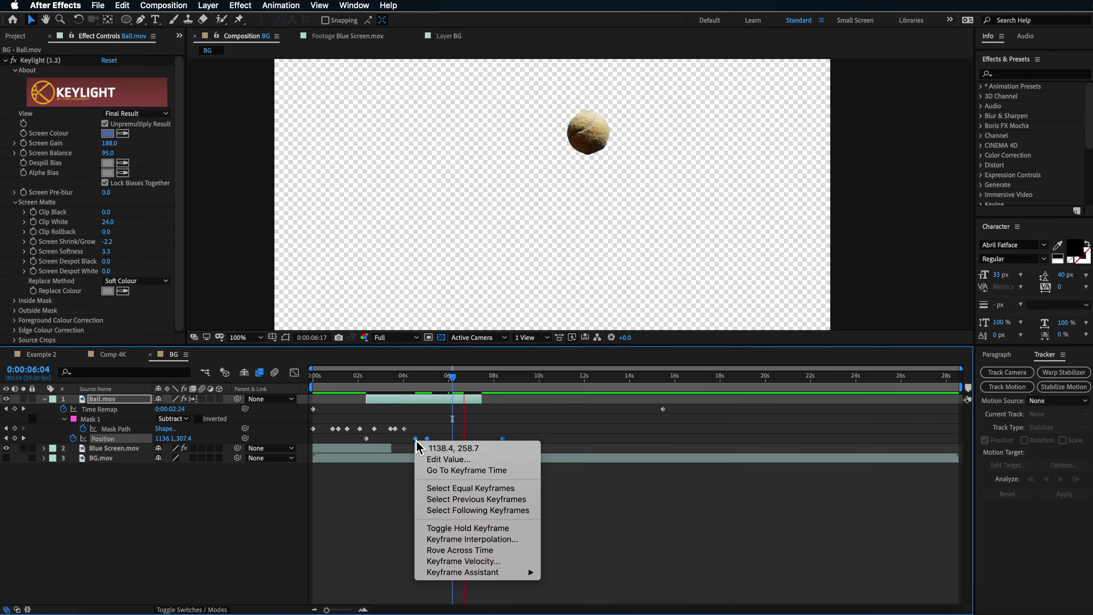
mouse_move(507, 576)
click(605, 544)
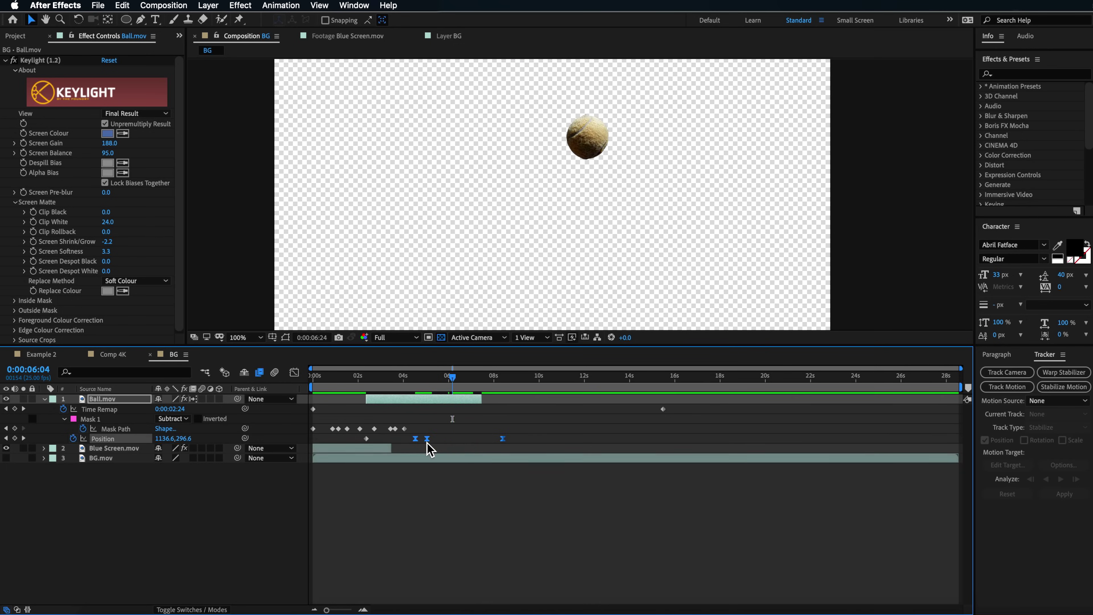
click(374, 378)
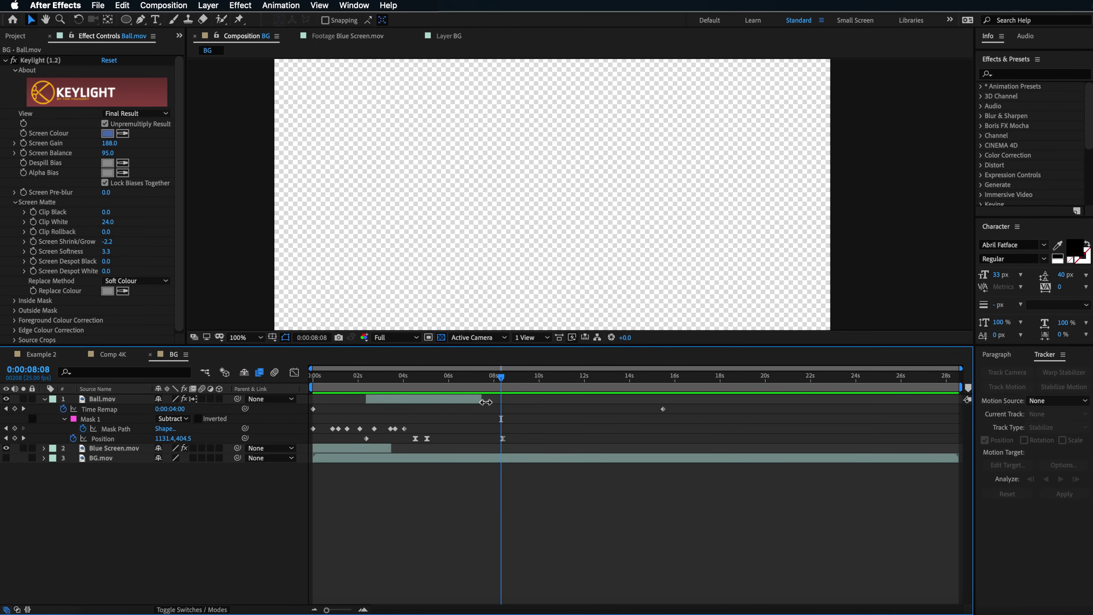
- Extend the end of the Ball.mov layer to about 14 seconds and preview from the start
drag(486, 402, 634, 402)
drag(519, 373, 313, 387)
key(space)
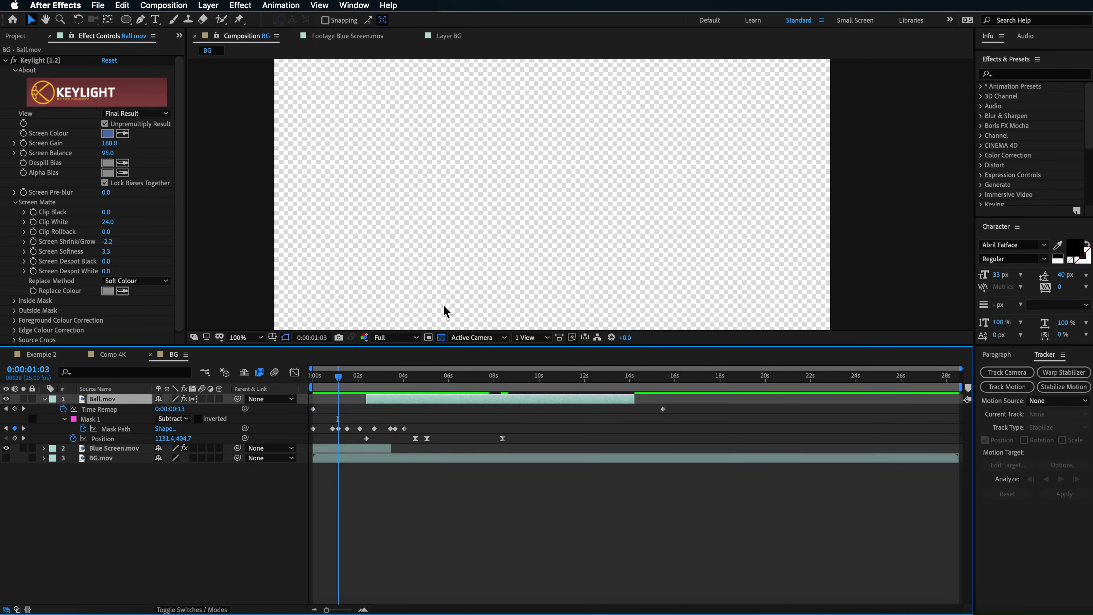
- Show the BG.mov layer, enable time remapping on it, and add a Time Remap keyframe at 0:00:01:16
key(comma)
click(6, 457)
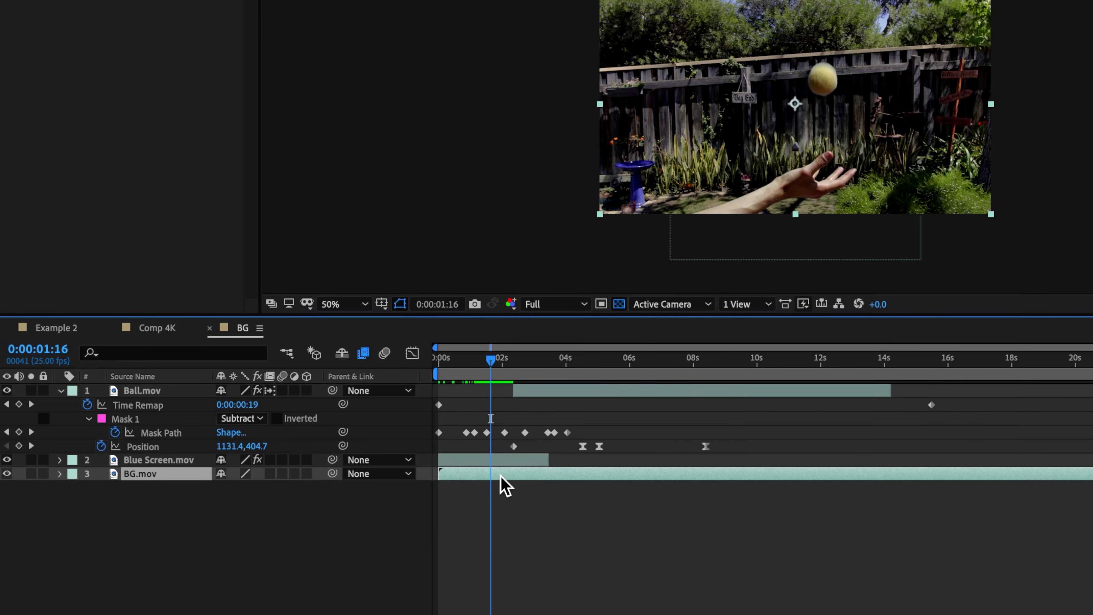
right_click(502, 475)
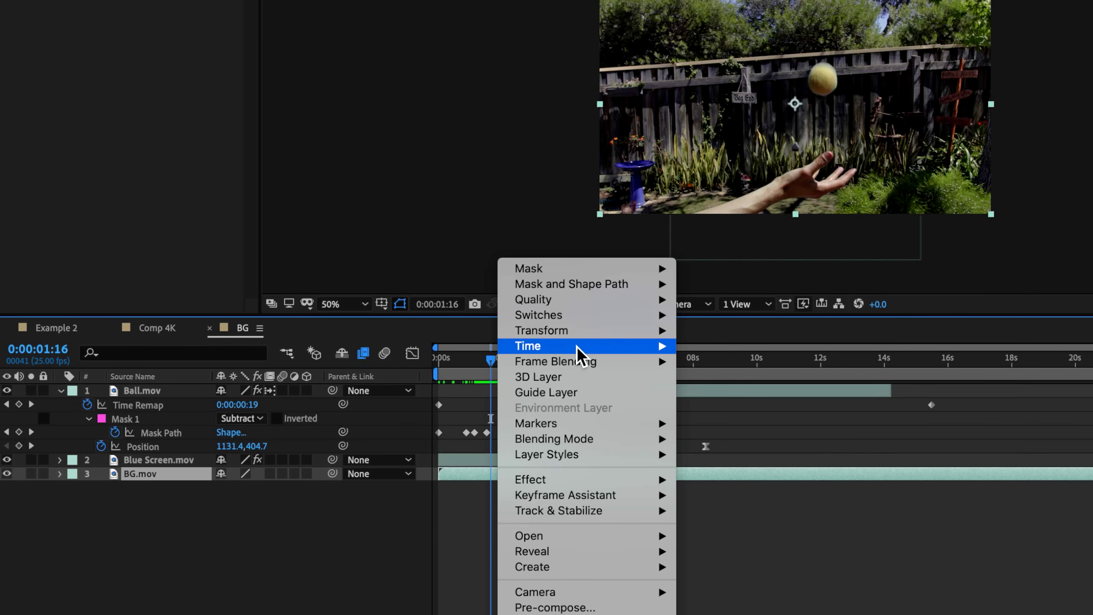
mouse_move(582, 346)
click(777, 353)
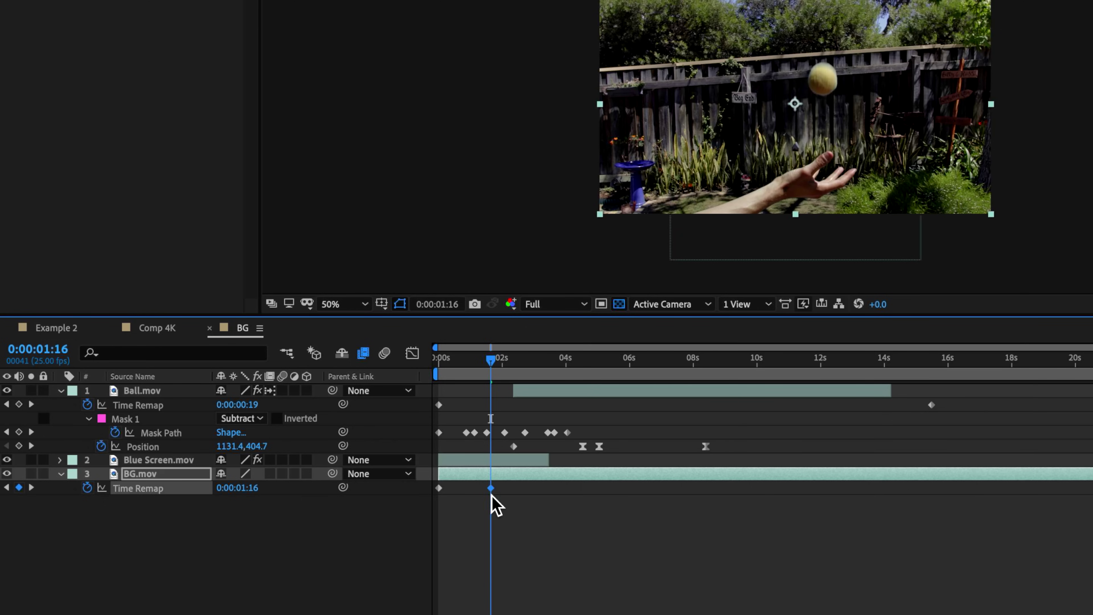
- Copy BG.mov's 0:00:01:16 Time Remap keyframe to one frame earlier, at 0:00:01:15
key(equal)
key(equal)
scroll(580, 512, left, 3)
key(super+c)
drag(649, 362, 643, 362)
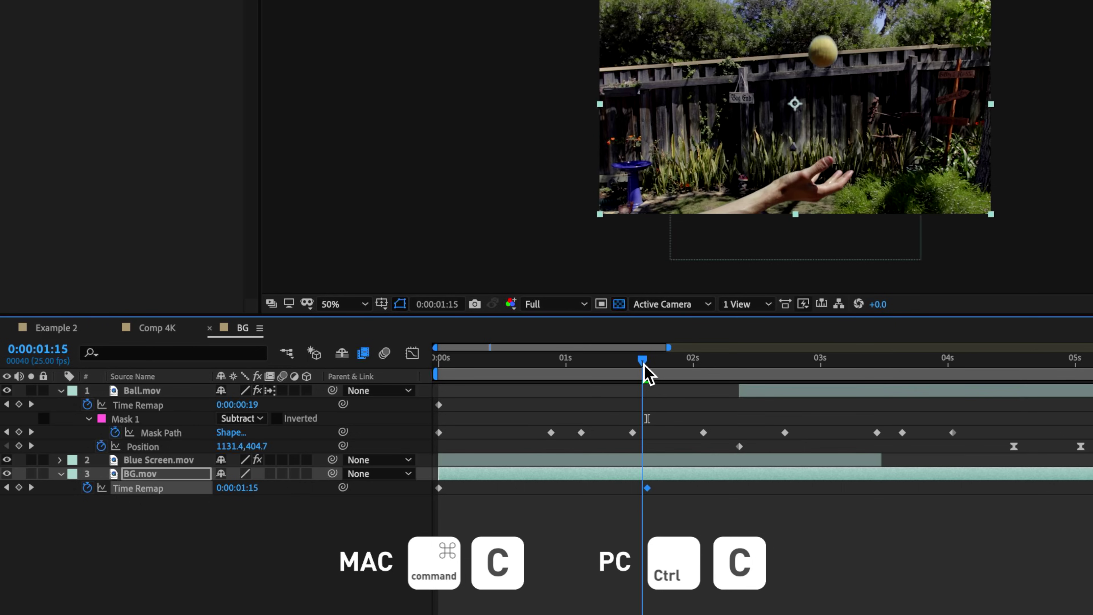
key(ctrl+v)
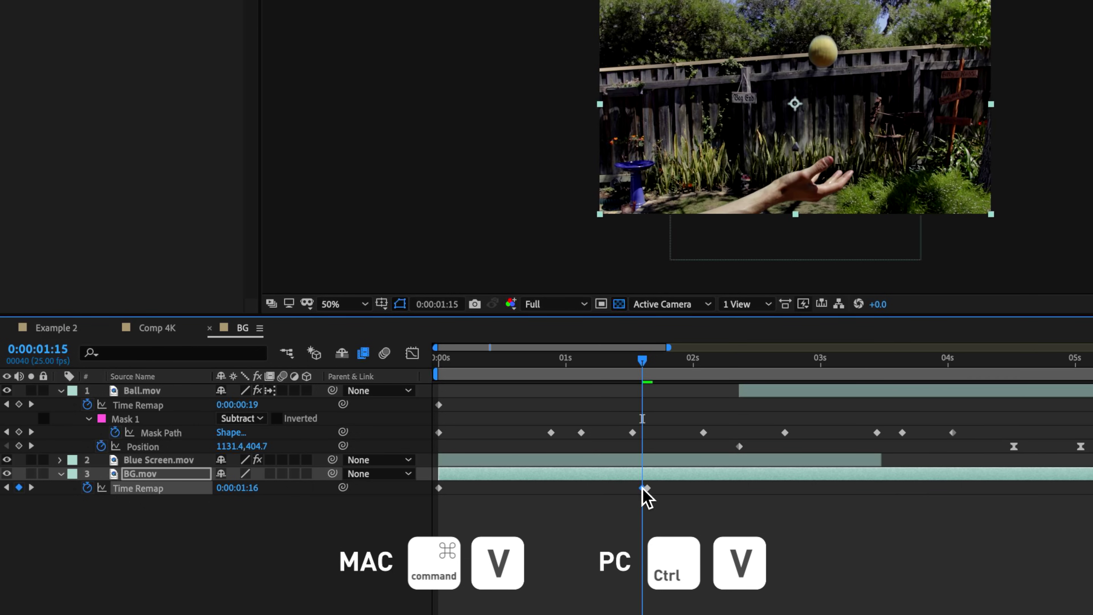
mouse_move(646, 361)
mouse_down()
mouse_move(638, 412)
mouse_move(641, 365)
mouse_move(646, 379)
mouse_up()
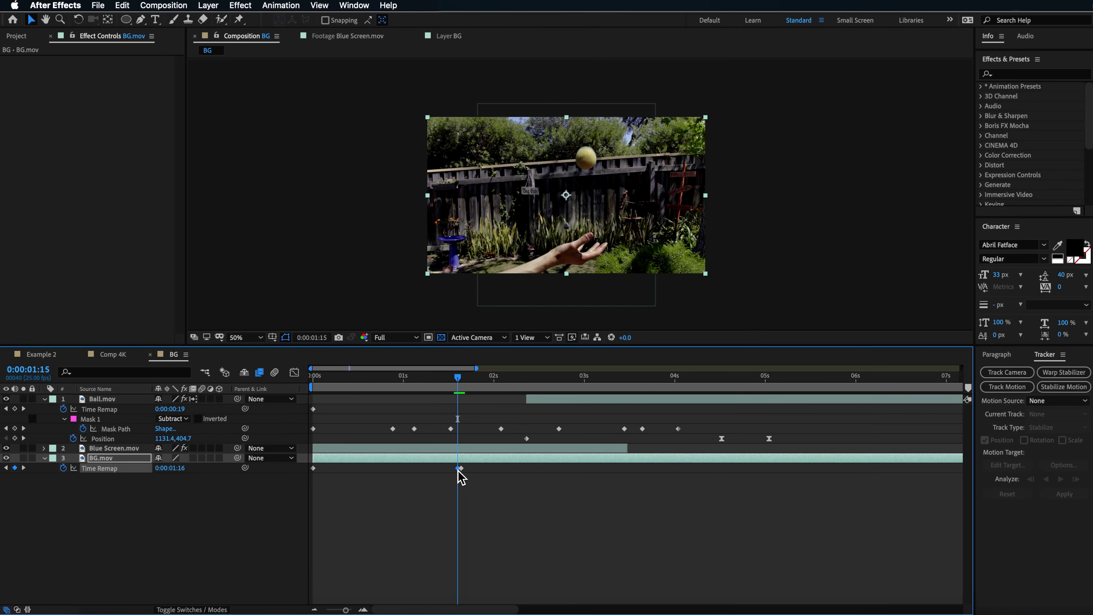
- Turn BG.mov's copied Time Remap keyframe into a hold keyframe, delete the one at 0:00:00:00, and preview
right_click(459, 469)
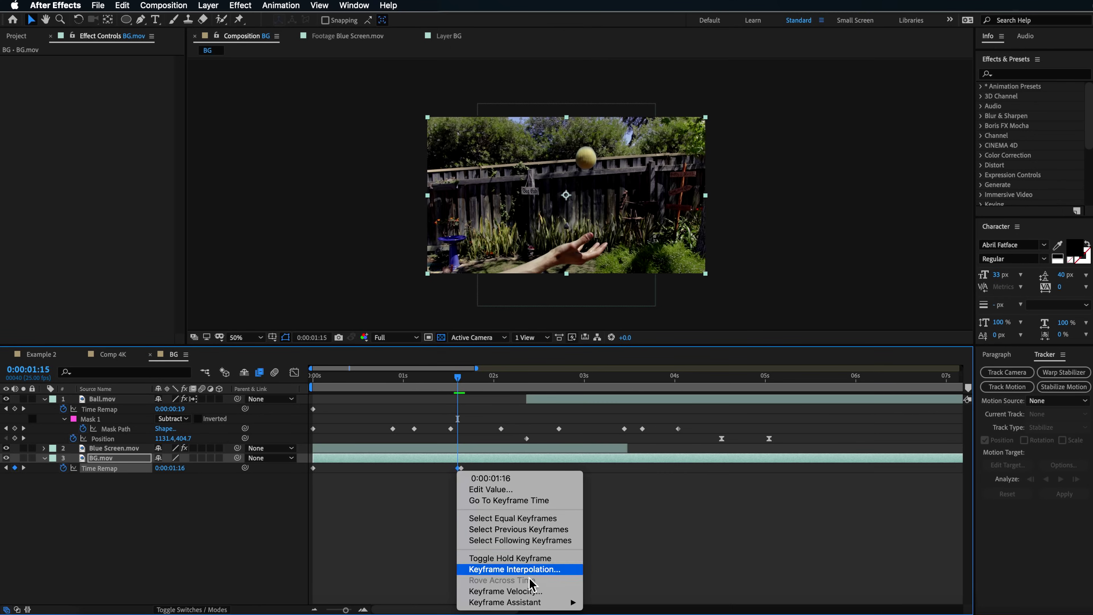
click(532, 558)
drag(457, 377, 233, 406)
key(Delete)
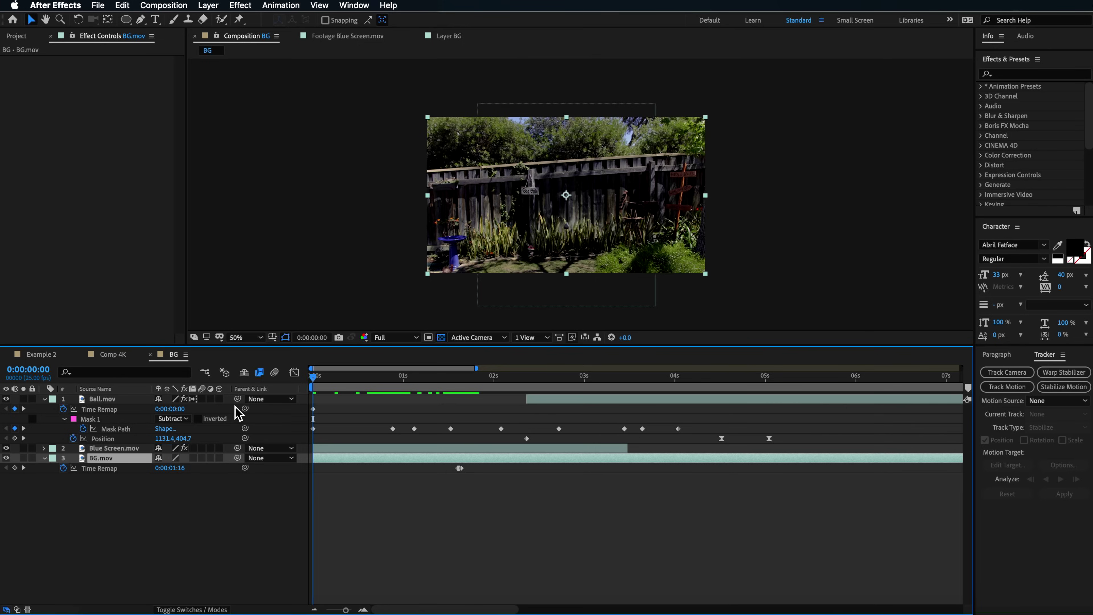
key(space)
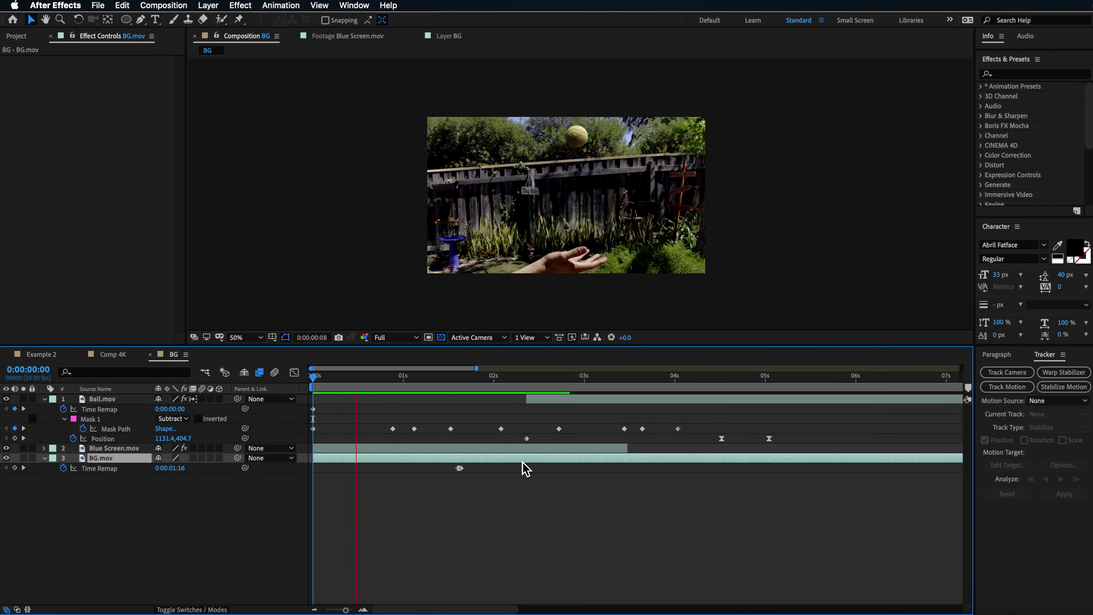
- Apply easing to BG.mov's Time Remap keyframe at 0:00:01:16
click(456, 379)
drag(456, 386, 450, 386)
click(460, 468)
right_click(460, 469)
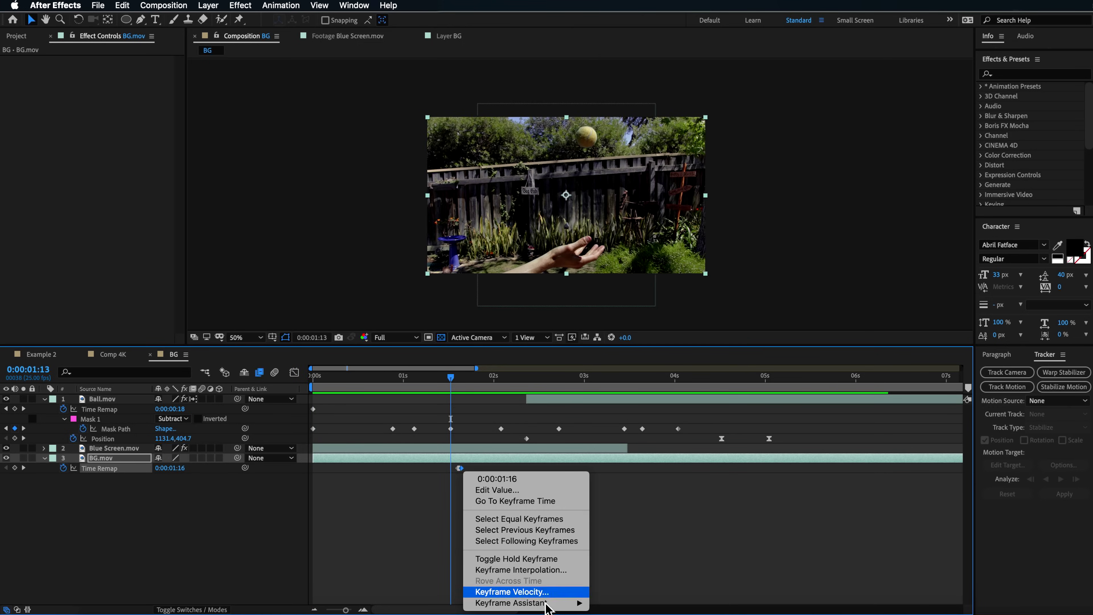
mouse_move(585, 603)
click(651, 559)
- Move BG.mov's last Time Remap keyframe to about 22 seconds and preview from 0:00:00:12
key(minus)
key(minus)
click(324, 381)
key(space)
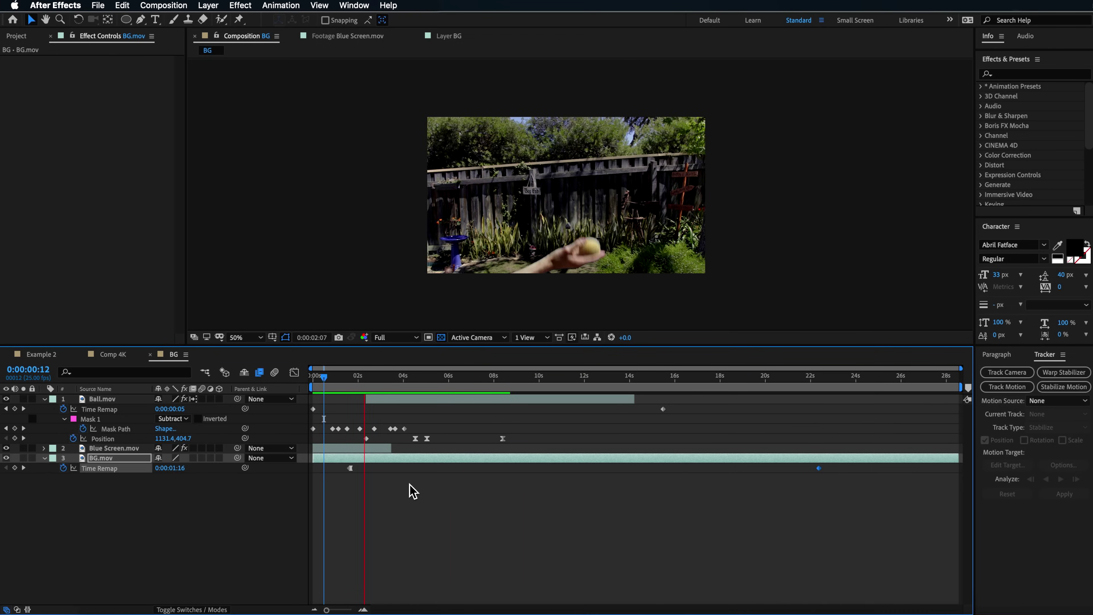
- Stop the preview and turn on frame blending for BG.mov
key(space)
click(389, 459)
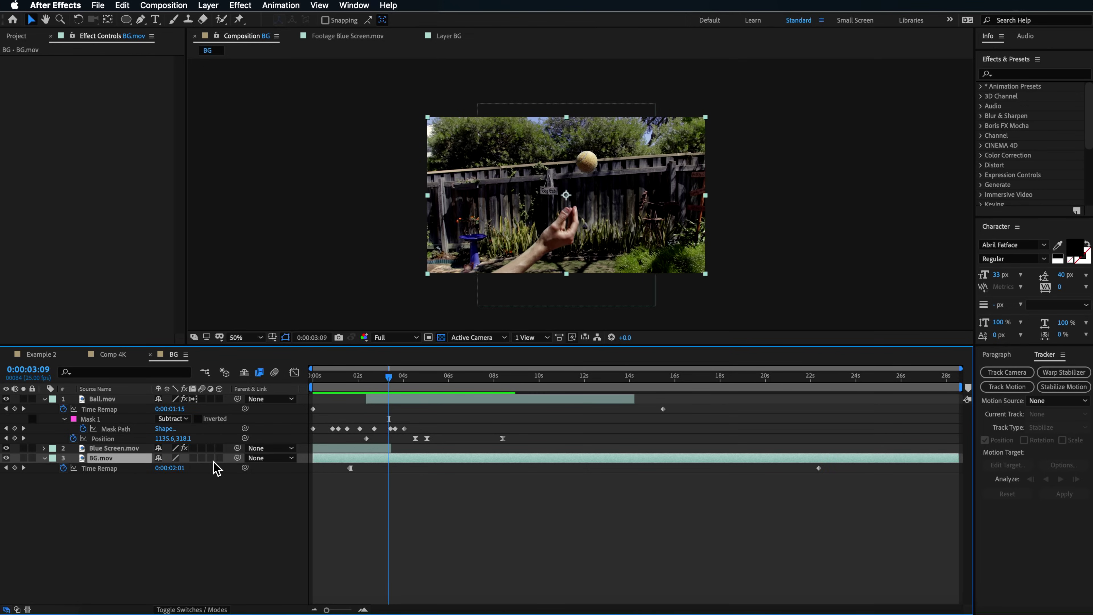
click(193, 464)
click(192, 459)
click(193, 458)
- Delete Blue Screen.mov's last Time Remap keyframe and extend the layer's end to about 14.5 seconds
drag(391, 448, 524, 455)
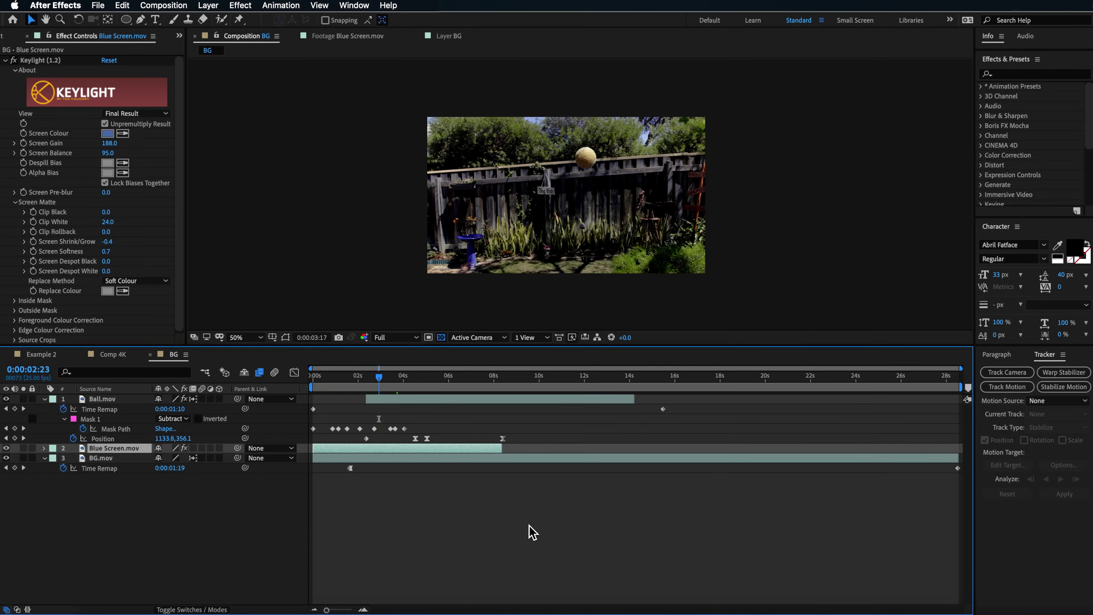
key(space)
drag(403, 380, 424, 394)
key(u)
click(392, 457)
key(Delete)
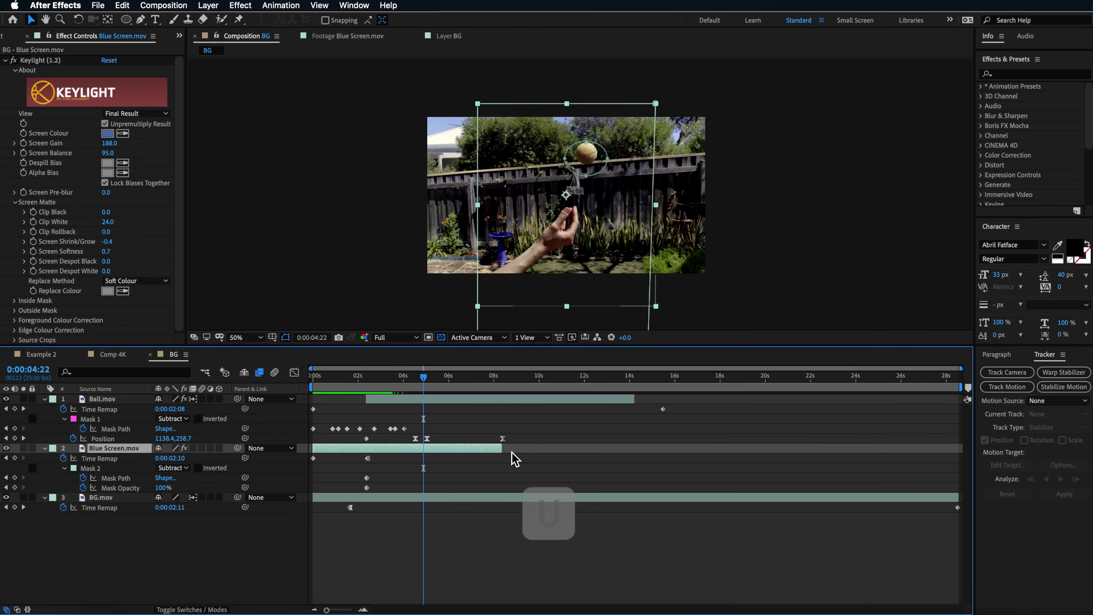
drag(503, 448, 582, 458)
drag(384, 378, 305, 390)
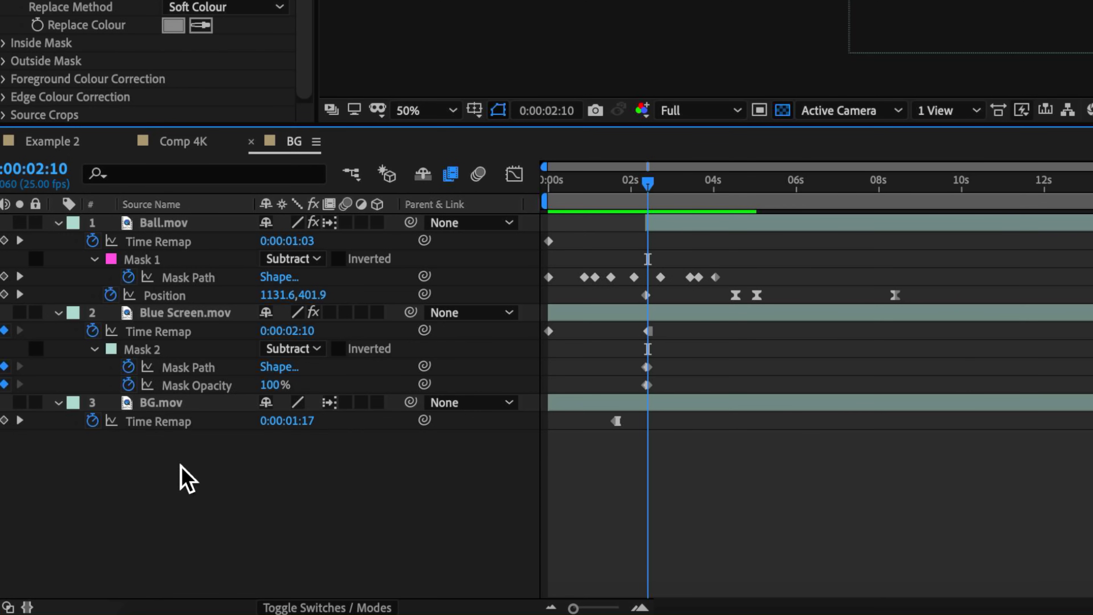
- Create a two-node camera using the 35mm preset
right_click(137, 477)
mouse_move(244, 393)
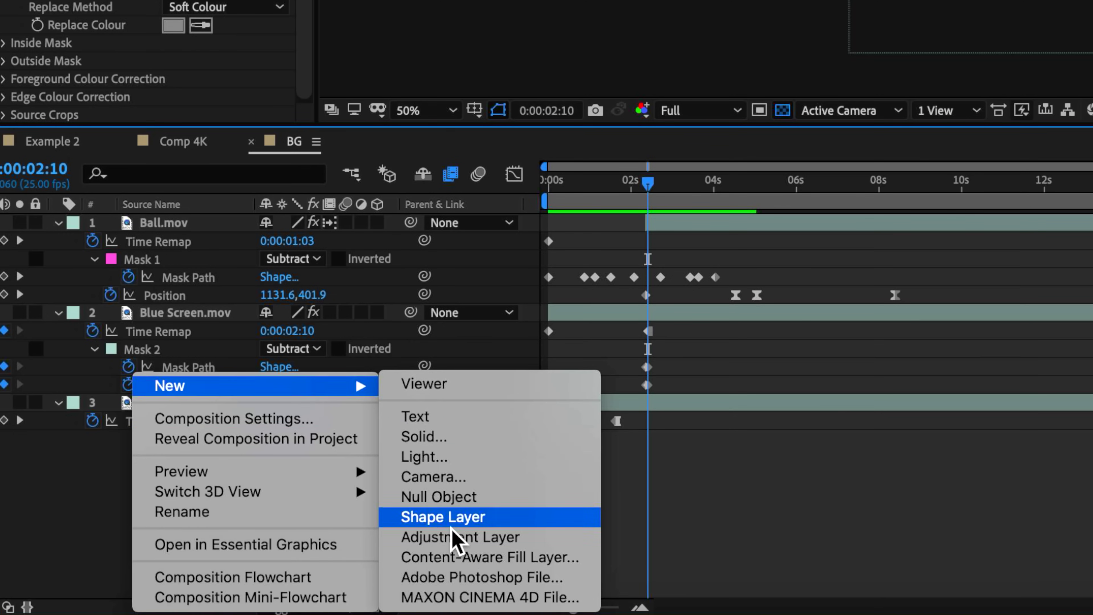
click(443, 478)
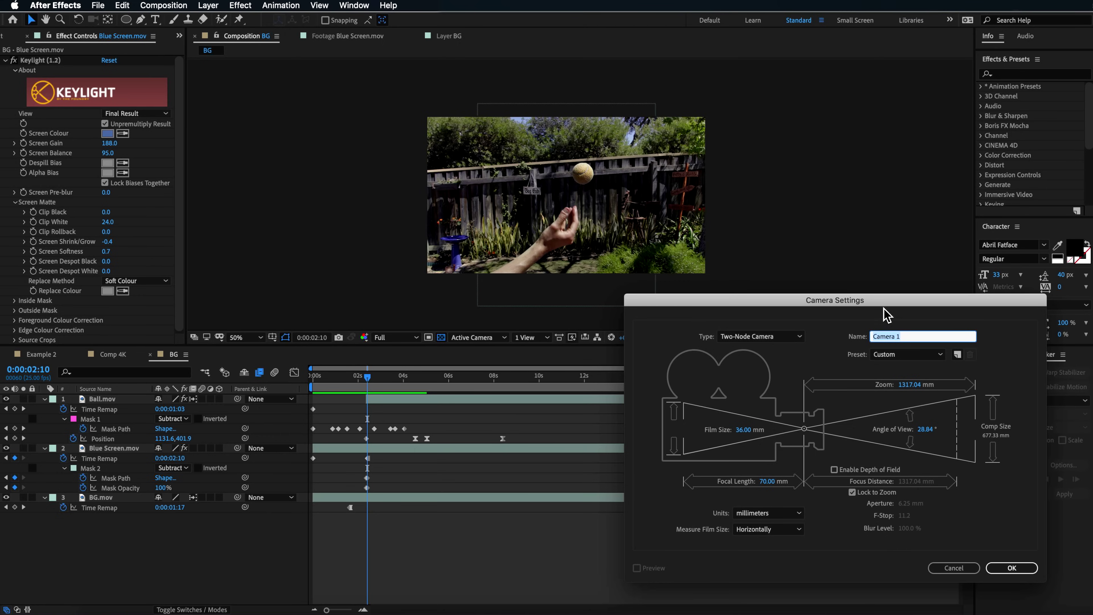
drag(883, 307, 481, 192)
click(521, 241)
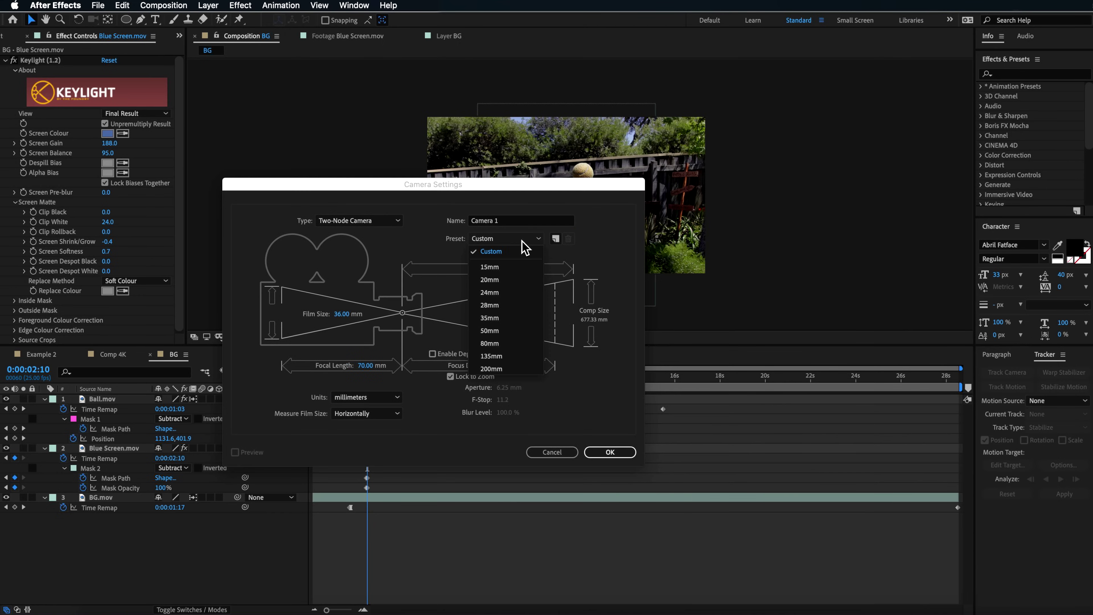
click(503, 325)
click(610, 451)
click(922, 499)
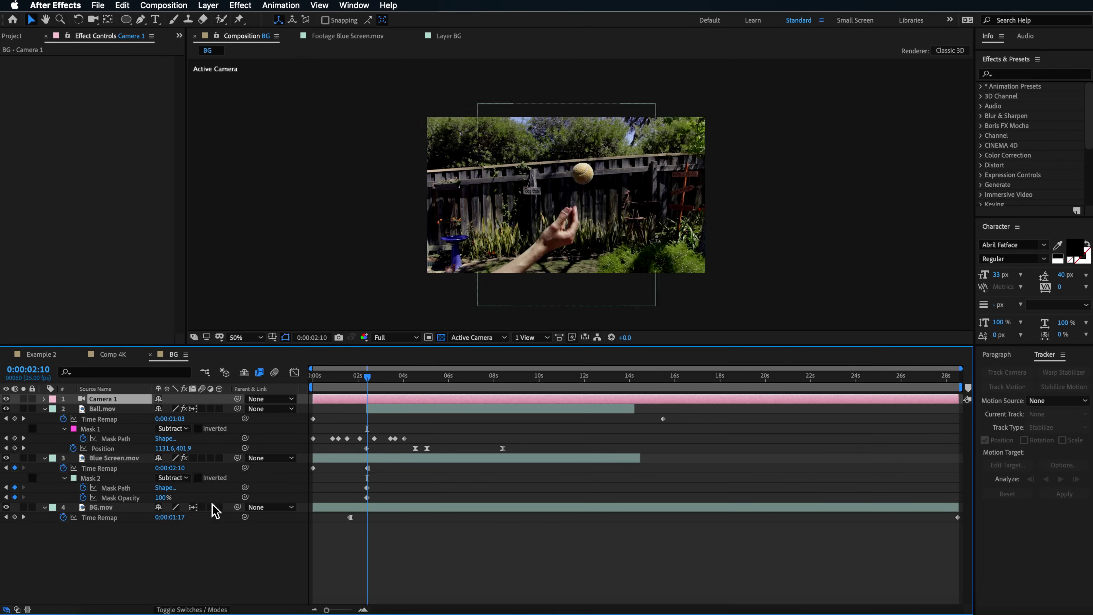
- Make Ball.mov, Blue Screen.mov and BG.mov 3D layers, and collapse the layer properties
click(219, 458)
click(219, 409)
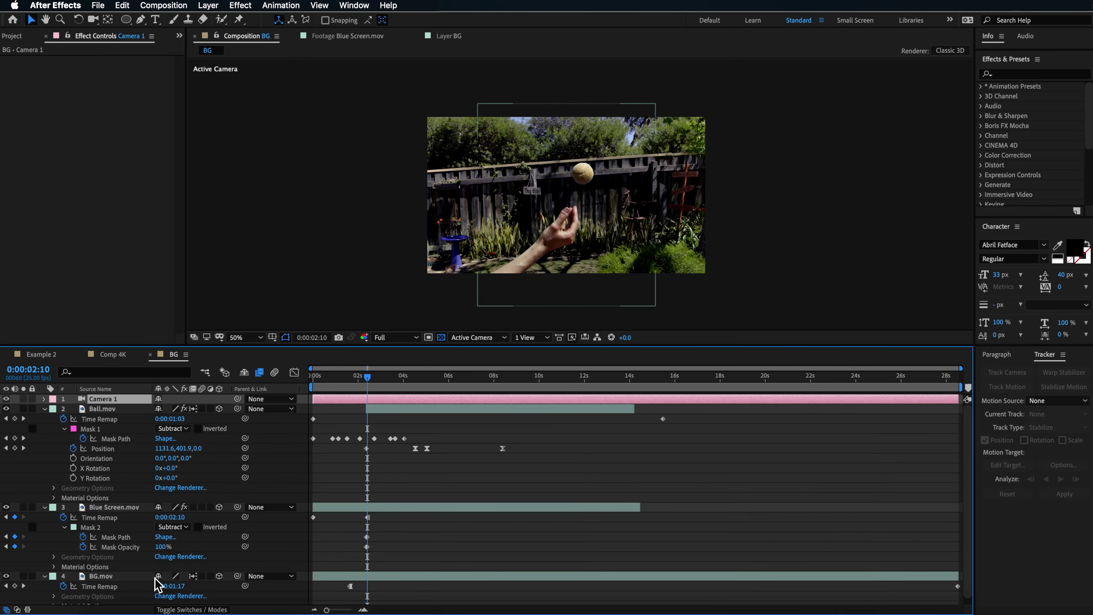
key(a)
key(a)
click(403, 458)
key(a)
key(a)
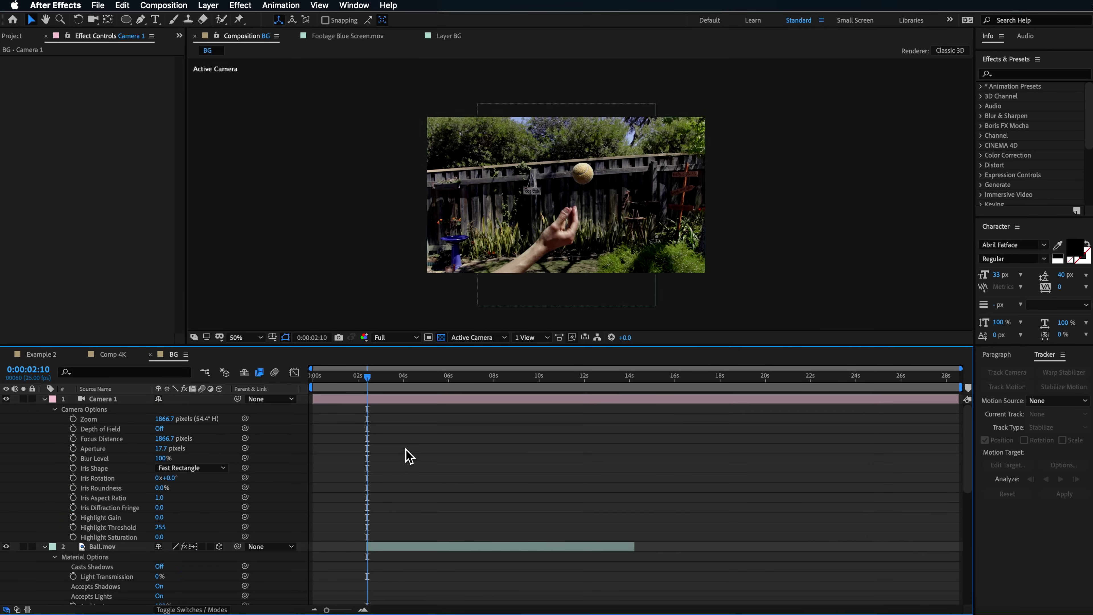
key(u)
click(393, 399)
- Push BG.mov back along its Z axis and scale it up to fill the frame
drag(367, 377, 366, 378)
click(87, 429)
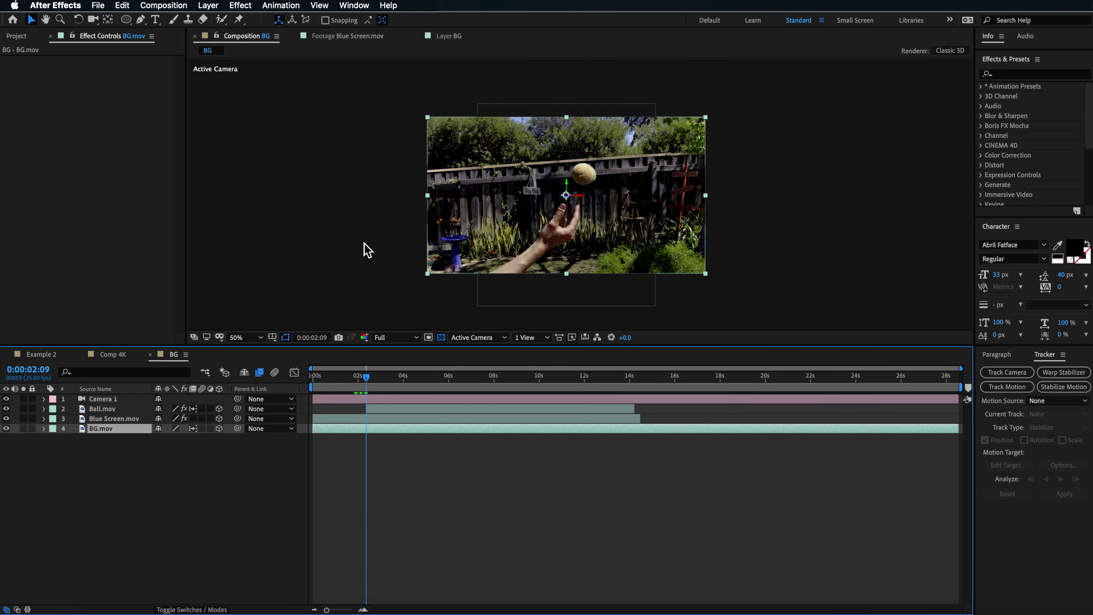
key(slash)
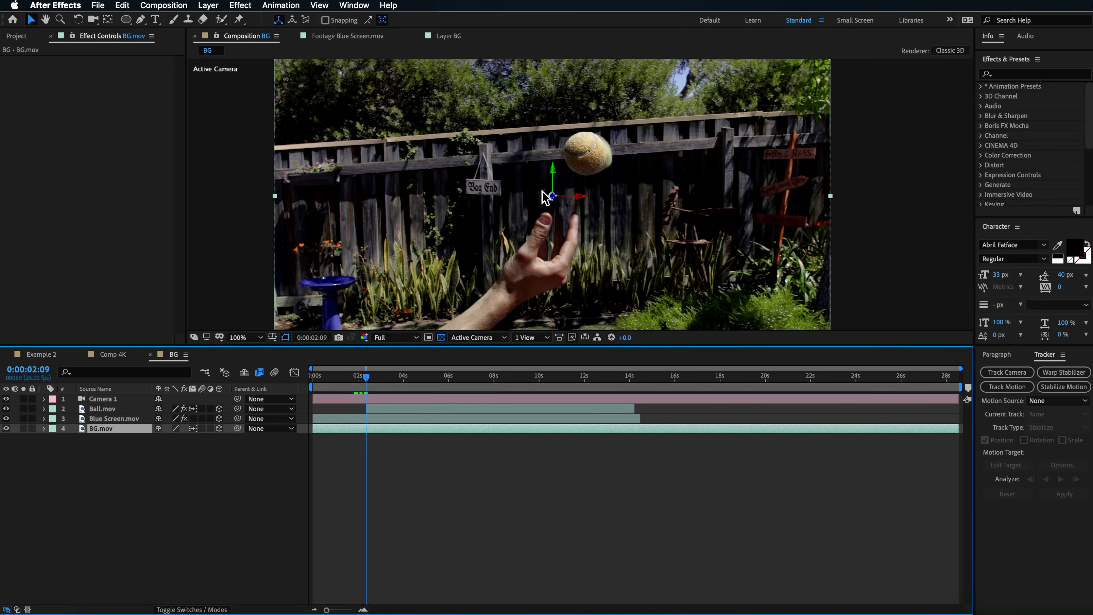
drag(553, 197, 389, 206)
key(comma)
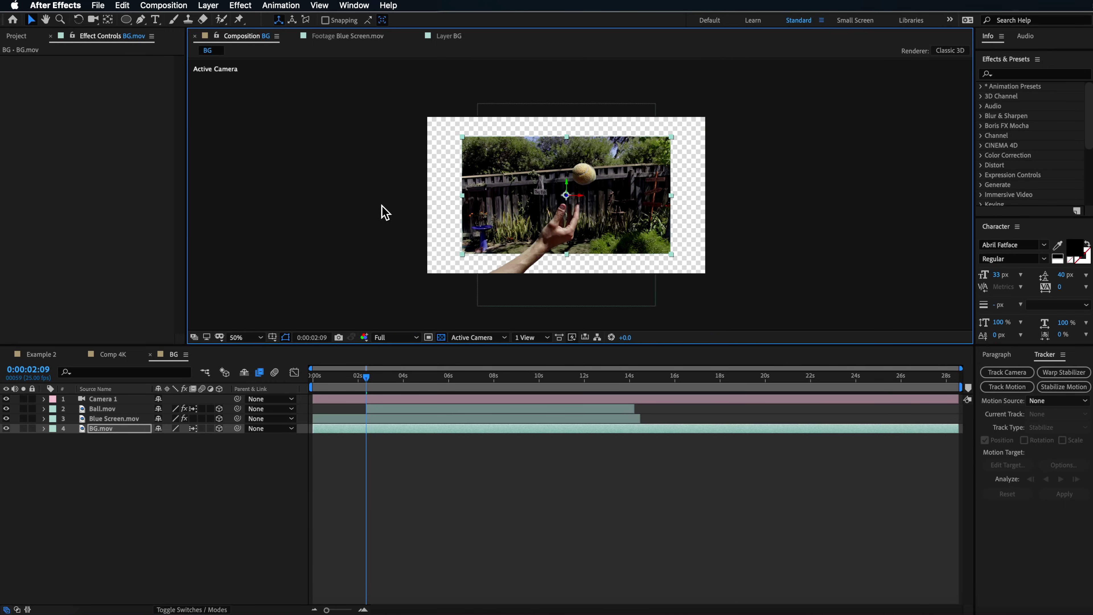
drag(461, 198, 423, 210)
- Set Point of Interest and Position keyframes for Camera 1 at 0:00:01:24
mouse_move(366, 378)
mouse_down()
mouse_move(318, 390)
mouse_move(357, 392)
mouse_up()
click(355, 396)
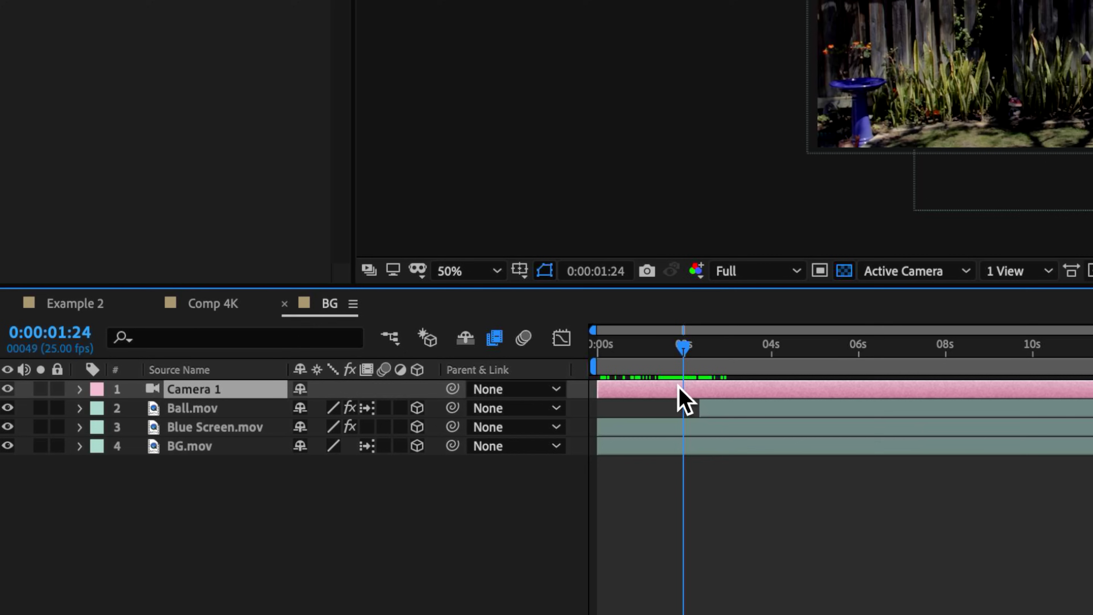
click(81, 389)
click(99, 409)
click(99, 408)
click(101, 409)
click(137, 428)
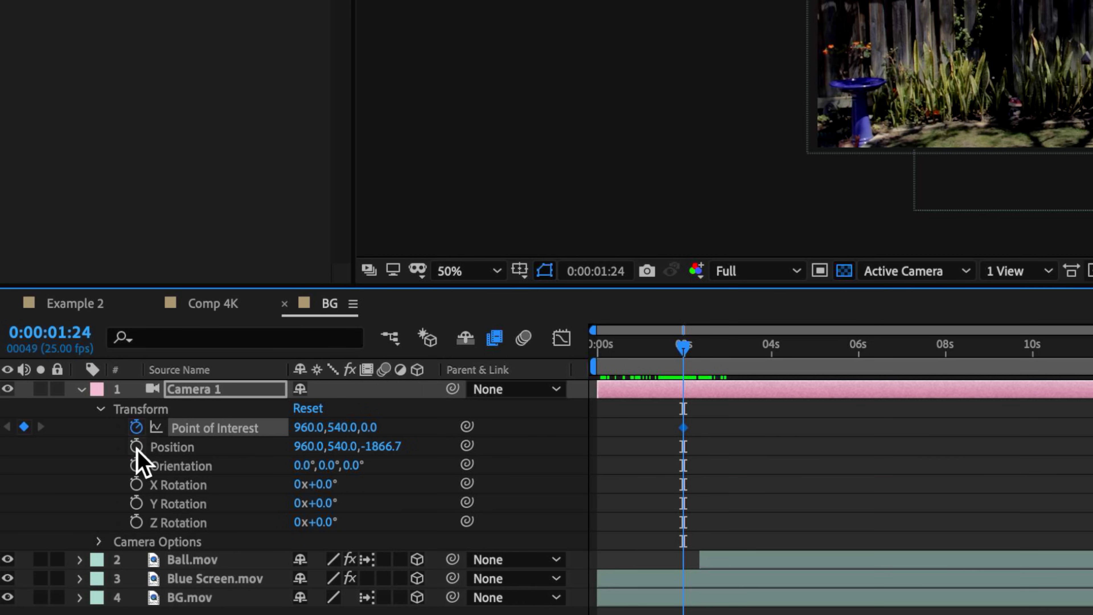
click(136, 447)
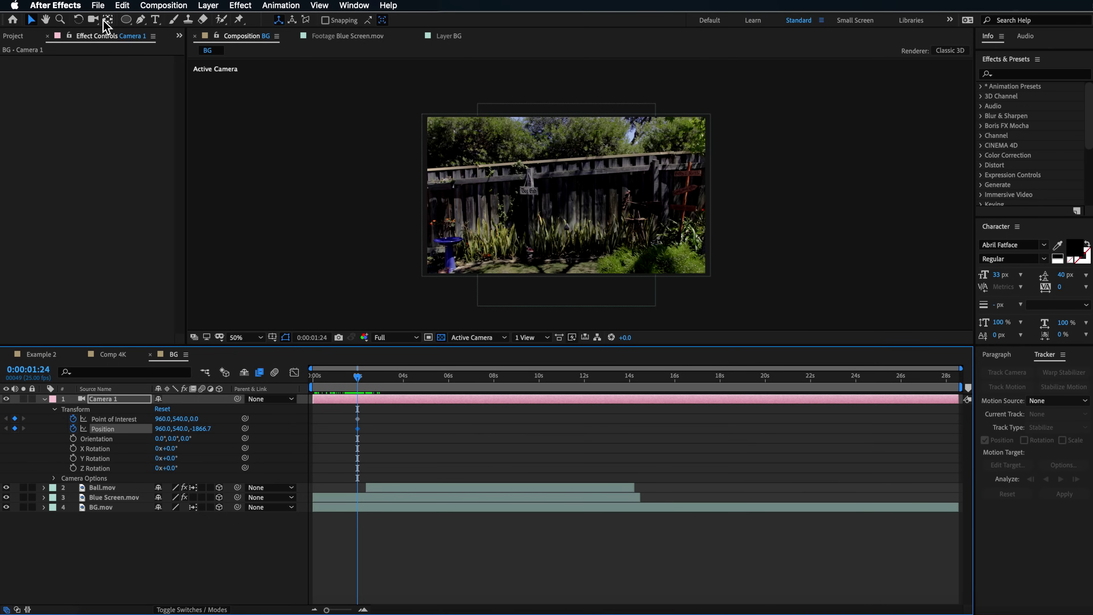
- At 0:00:05:01, dolly and track Camera 1 to frame the ball, at Position about 1109, 245, -866
click(95, 21)
key(c)
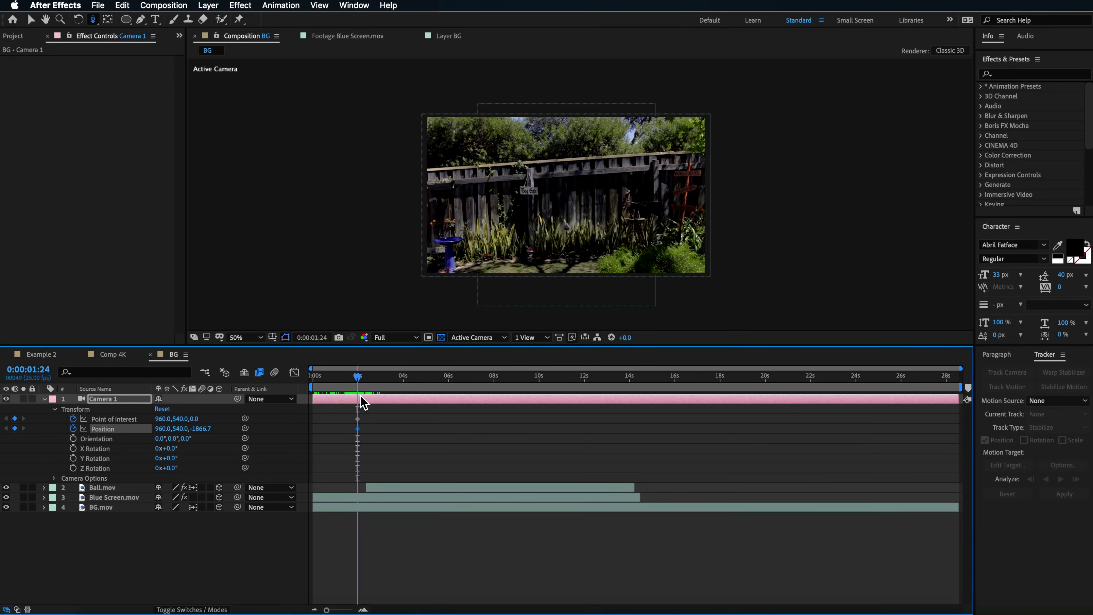
drag(361, 379, 428, 380)
drag(596, 202, 599, 78)
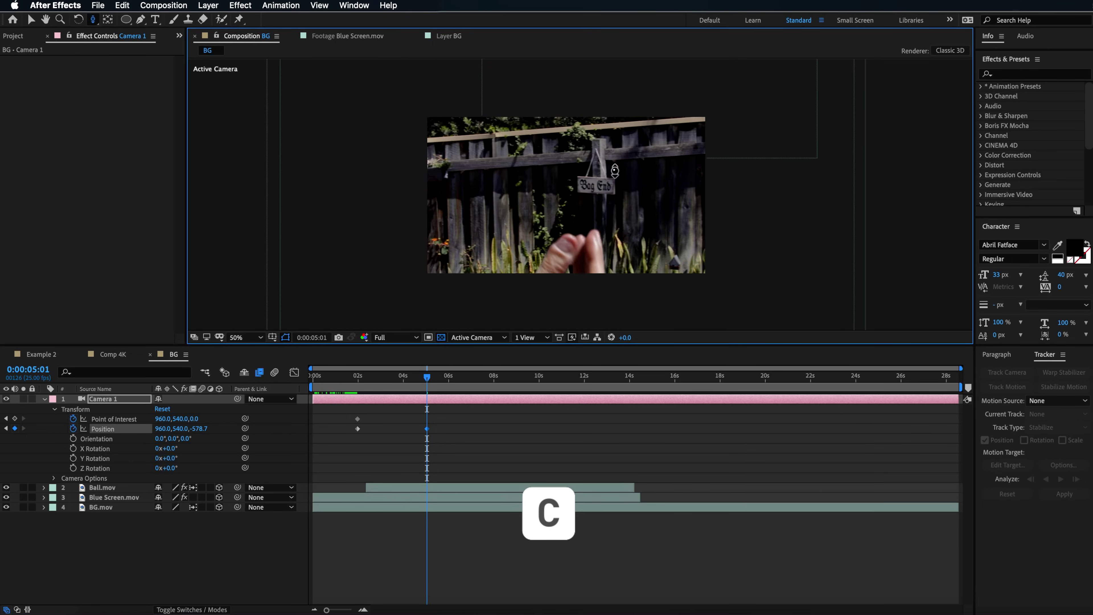
key(c)
drag(617, 163, 547, 301)
drag(572, 203, 569, 267)
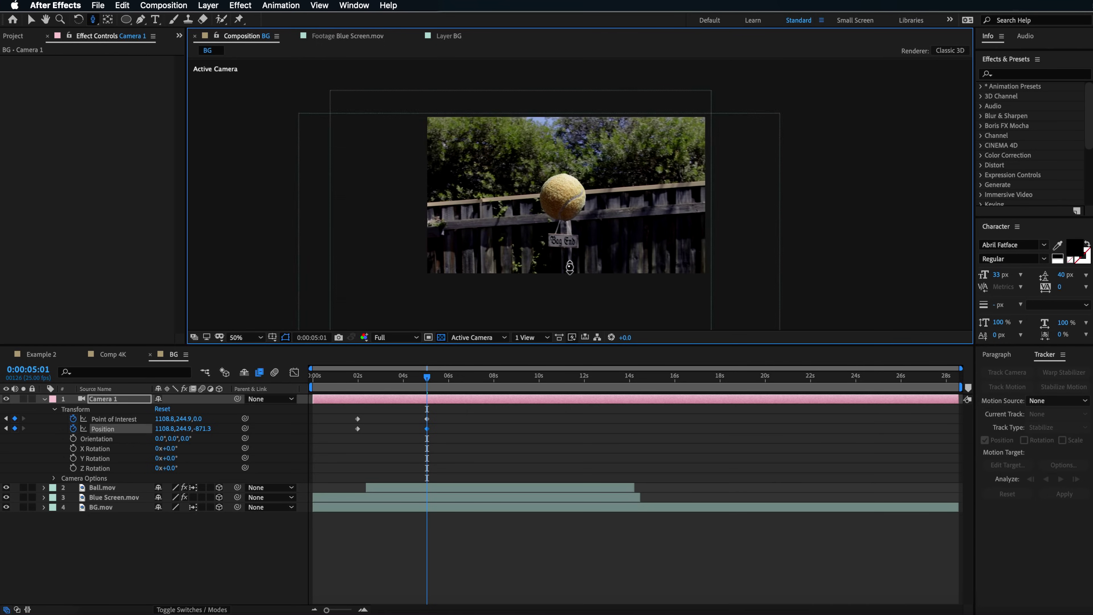
- Apply Easy Ease Out to Camera 1's Point of Interest and Position keyframes at 0:00:01:24, and check the motion
drag(424, 378, 393, 383)
drag(445, 415, 352, 435)
right_click(358, 430)
mouse_move(470, 561)
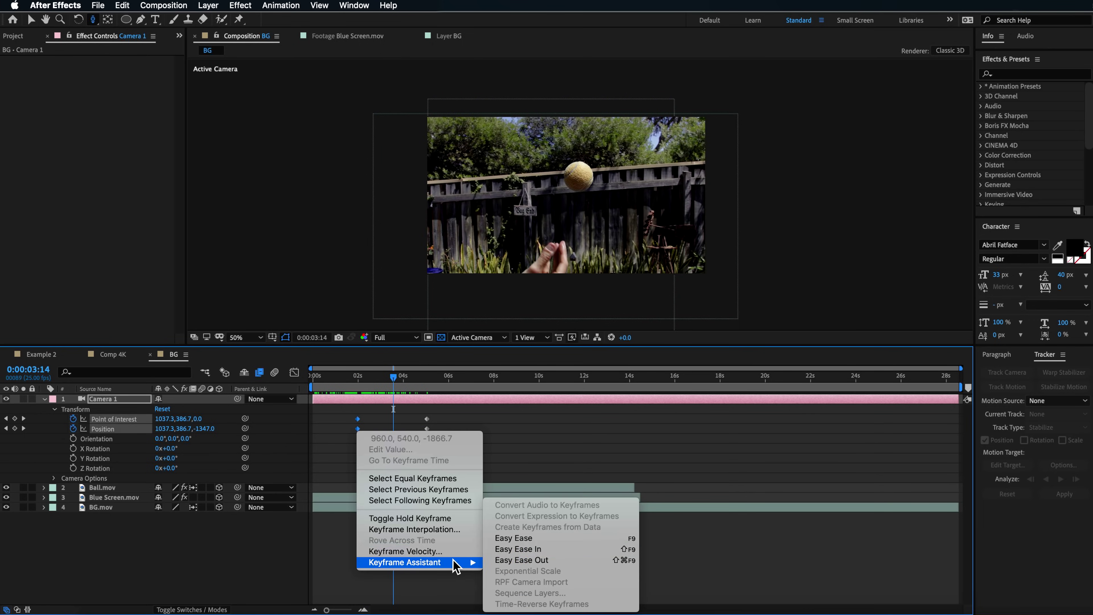
click(542, 560)
drag(365, 379, 430, 404)
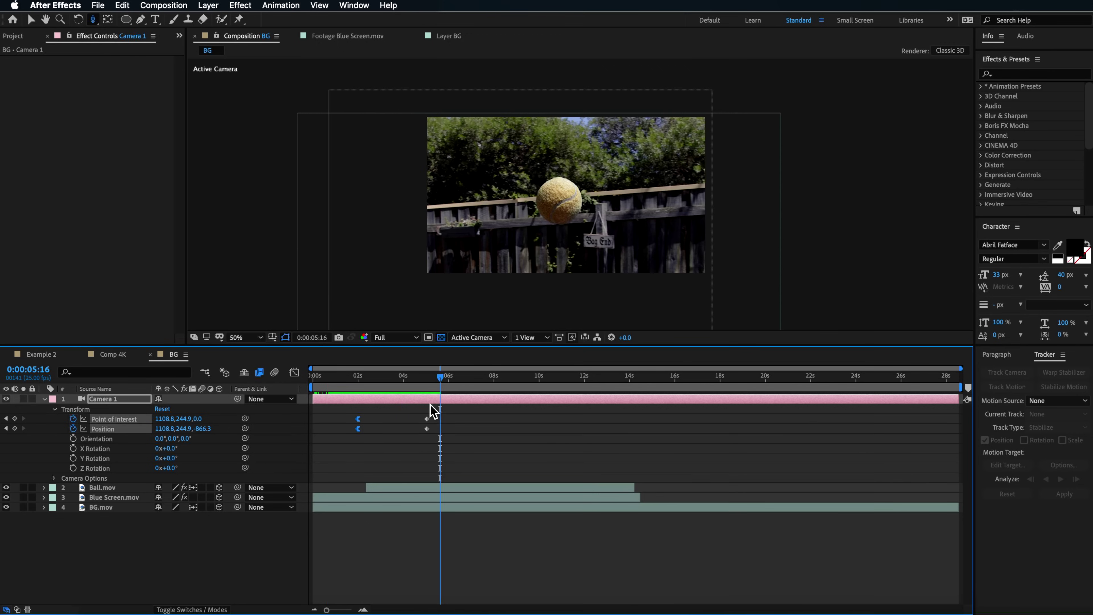
- Apply Easy Ease to Camera 1's Point of Interest and Position keyframes at 0:00:05:01 and preview the move
right_click(426, 429)
mouse_move(516, 561)
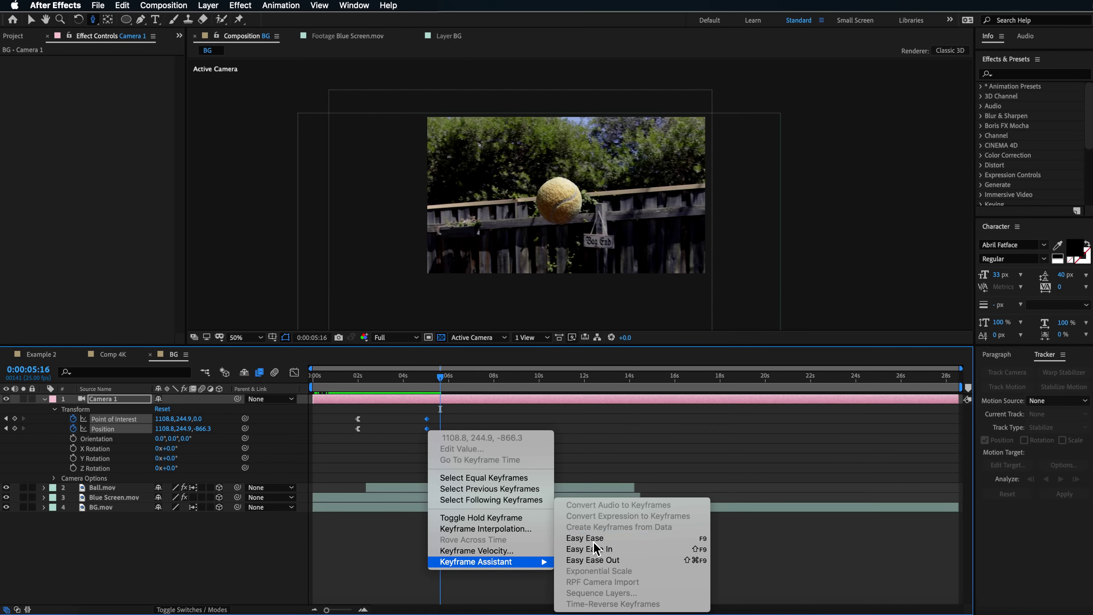
click(620, 559)
drag(364, 381, 325, 381)
key(space)
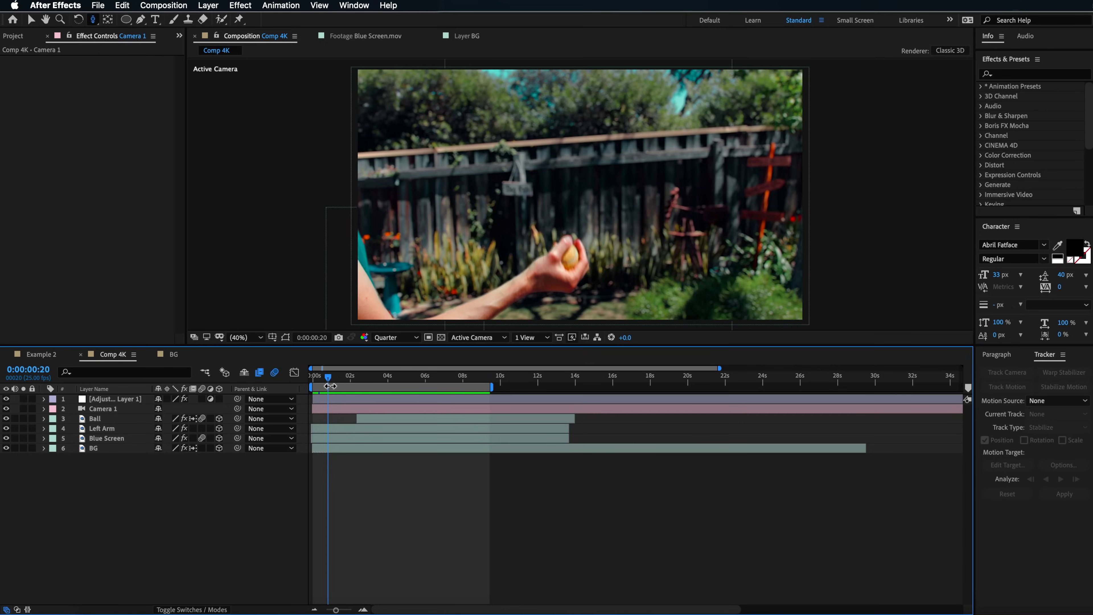
- Return from Comp 4K to the BG composition and apply the Camera Lens Blur effect to BG.mov
key(space)
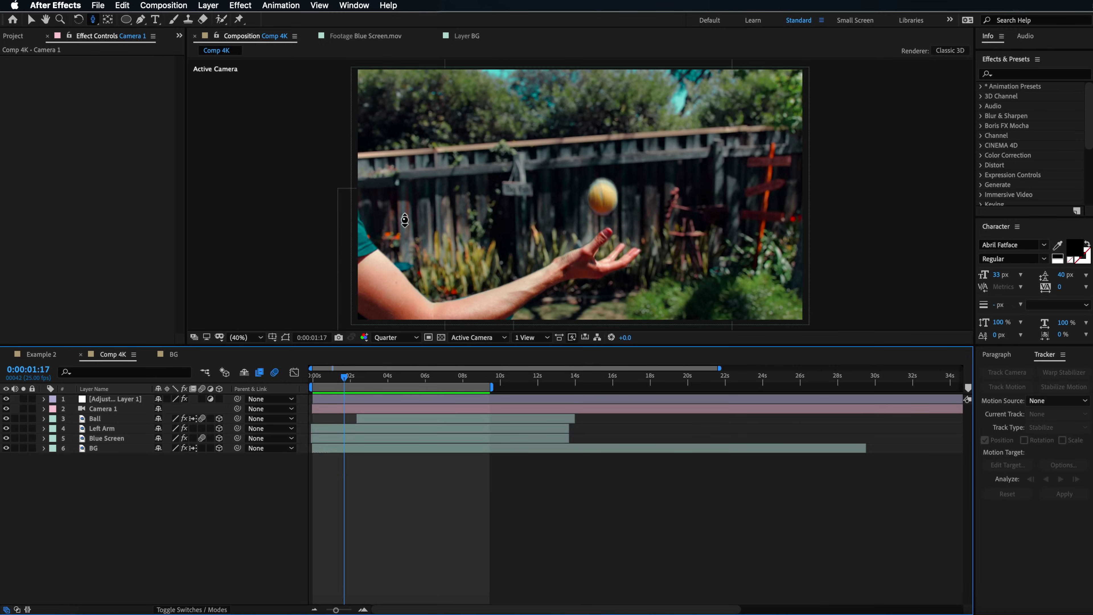
click(173, 354)
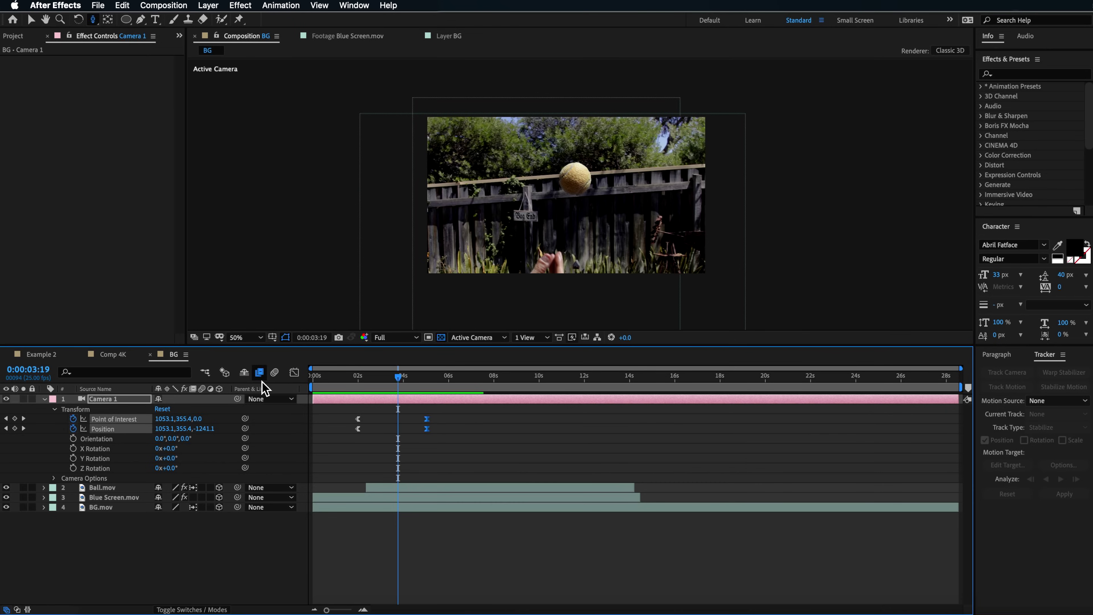
click(117, 510)
click(240, 5)
mouse_move(265, 95)
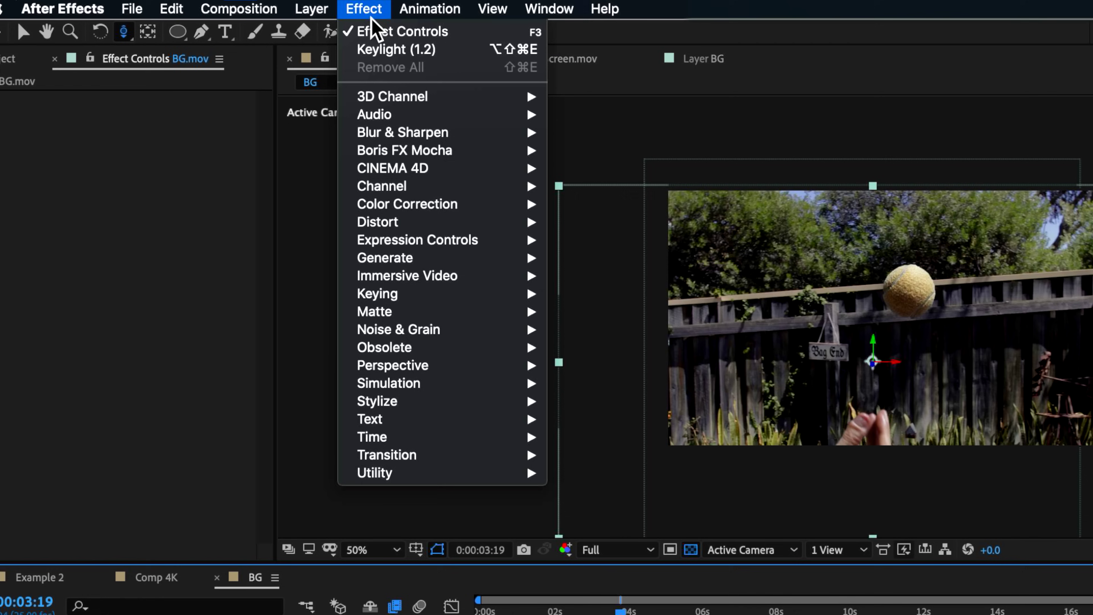
mouse_move(408, 138)
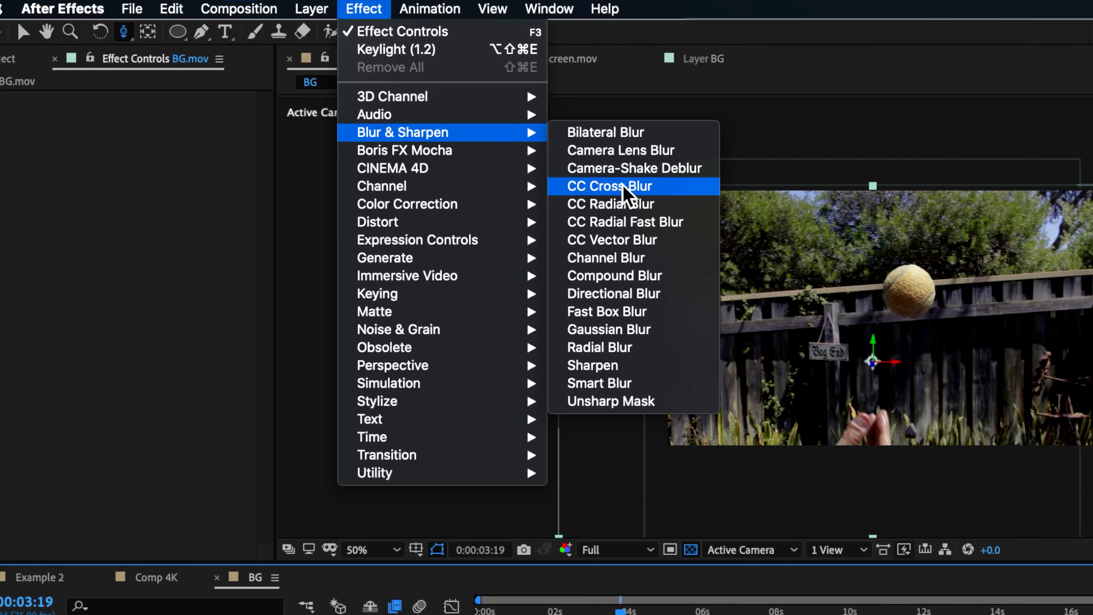
click(629, 151)
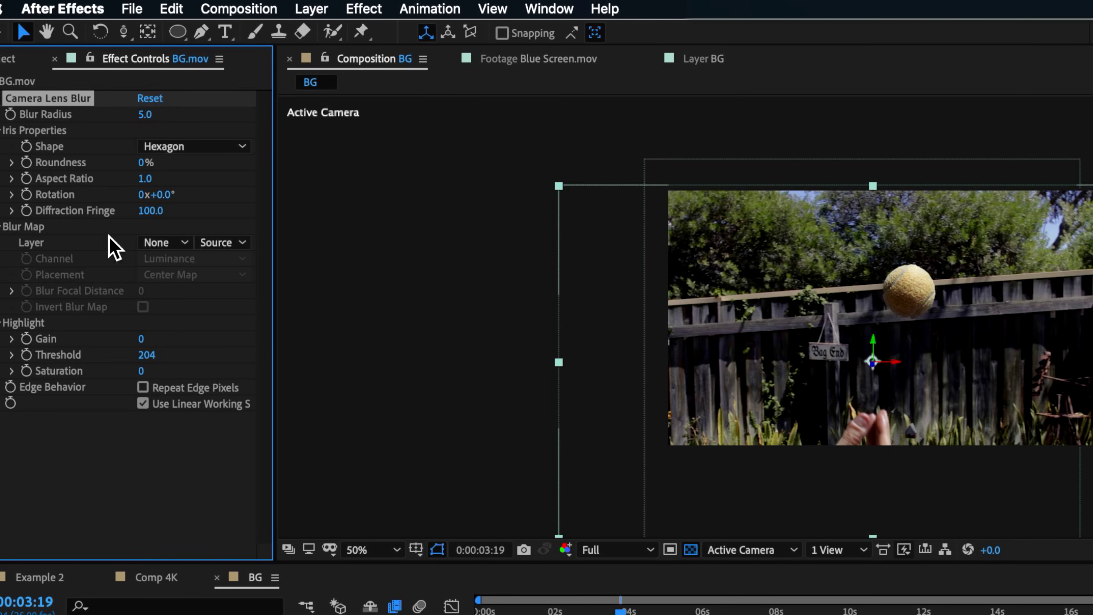
drag(620, 609, 595, 610)
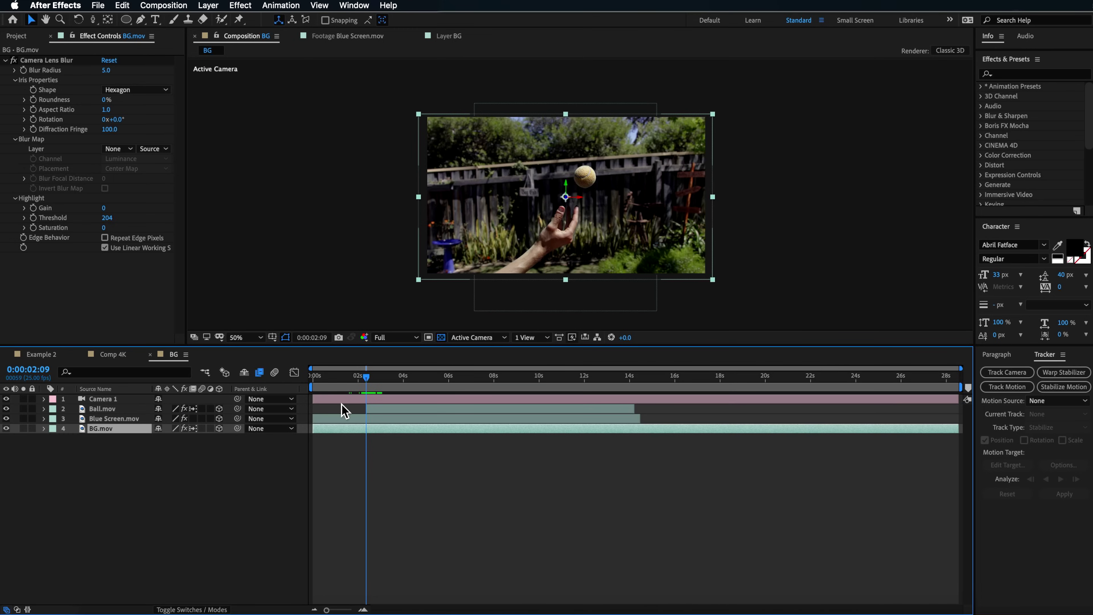
- At 0:00:01:24, set BG.mov's Camera Lens Blur radius to 11 and keyframe it
click(41, 60)
mouse_move(366, 377)
mouse_down()
mouse_move(347, 382)
mouse_move(357, 378)
mouse_up()
click(388, 396)
key(u)
click(370, 447)
mouse_move(103, 71)
mouse_down()
mouse_move(121, 74)
mouse_move(112, 74)
mouse_up()
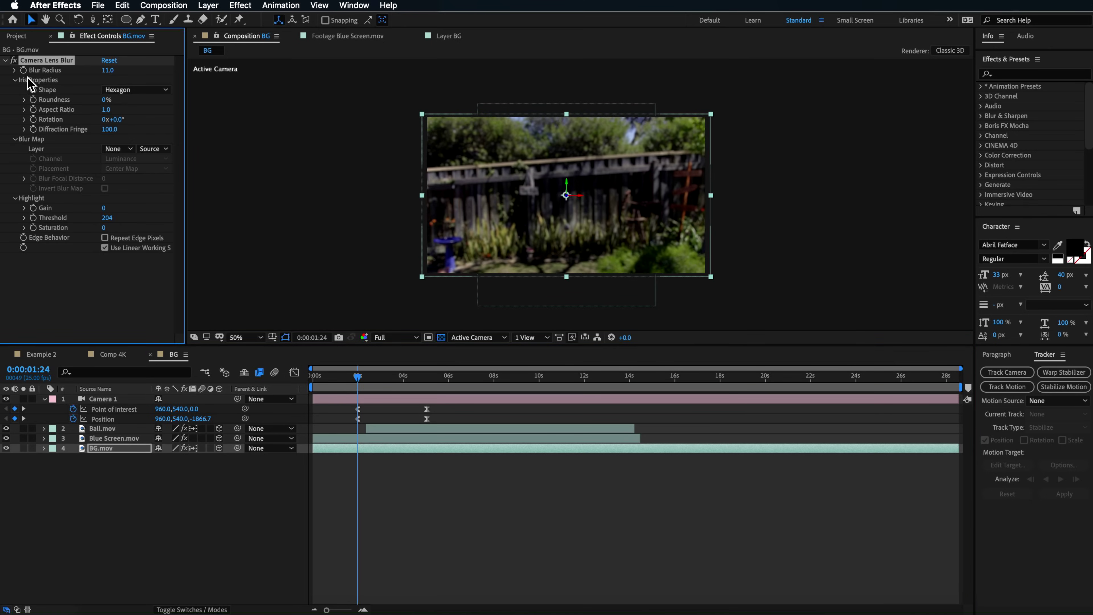
- At 0:00:05:01, set BG.mov's Blur Radius to 22, turn on Repeat Edge Pixels, and scrub through the result
drag(362, 377, 426, 395)
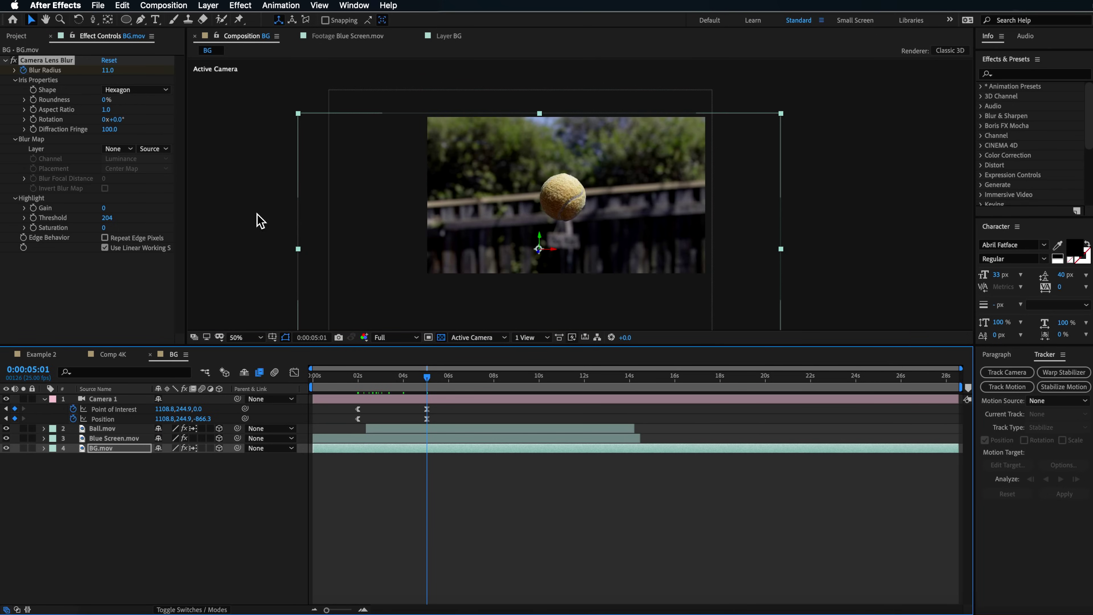
mouse_move(111, 72)
mouse_down()
mouse_move(132, 76)
mouse_move(118, 76)
mouse_up()
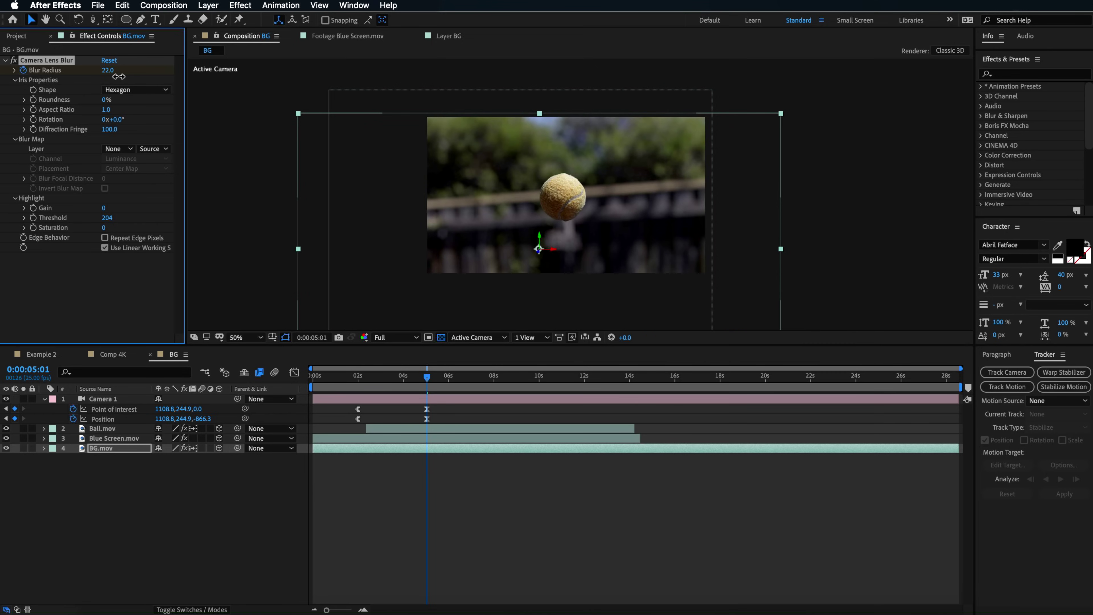
click(105, 238)
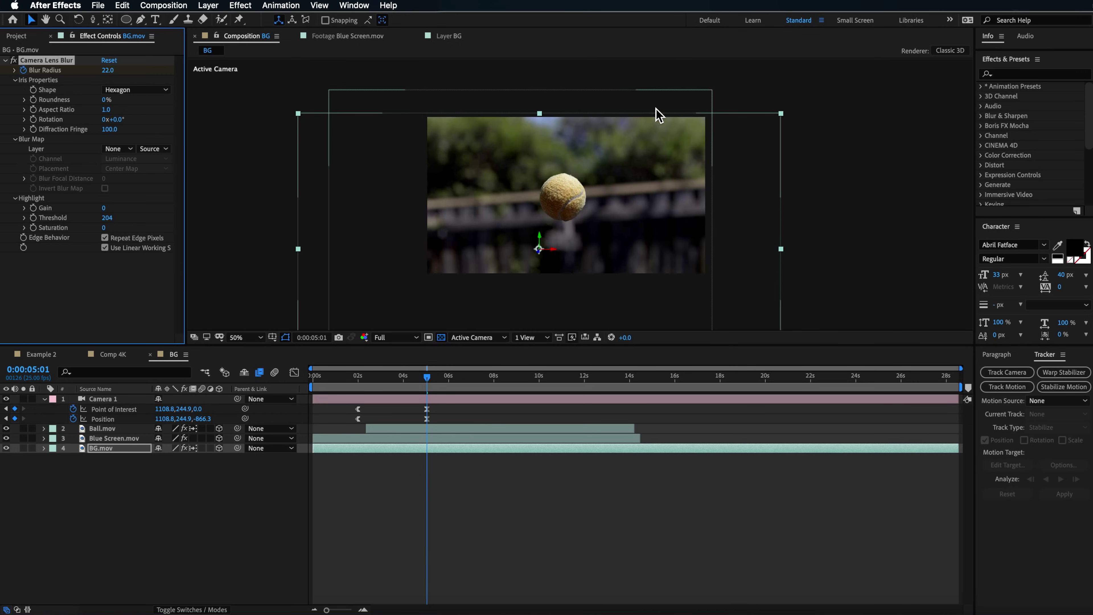
drag(426, 383, 347, 395)
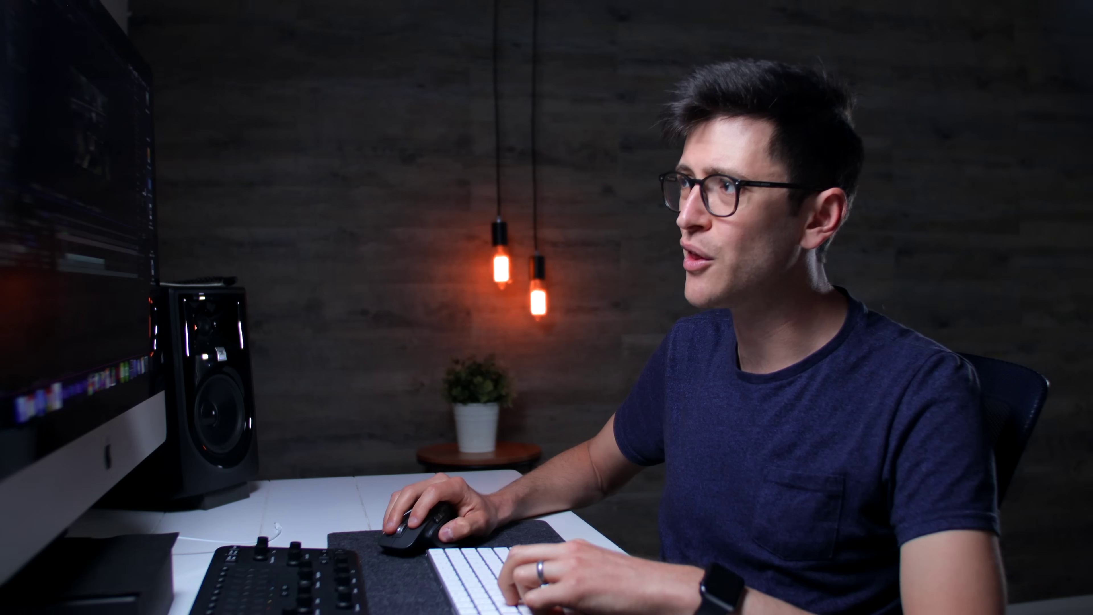